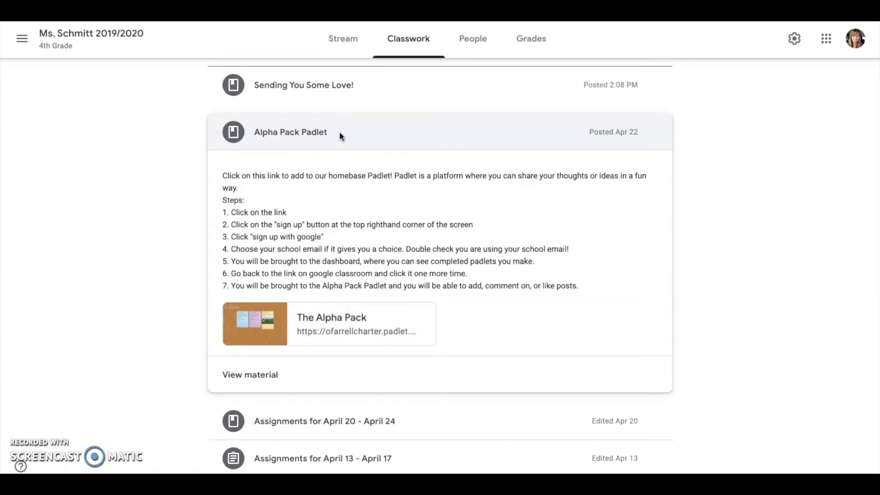
- Expand the Alpha Pack Padlet post on Classwork and follow its Alpha Pack board link
click(378, 132)
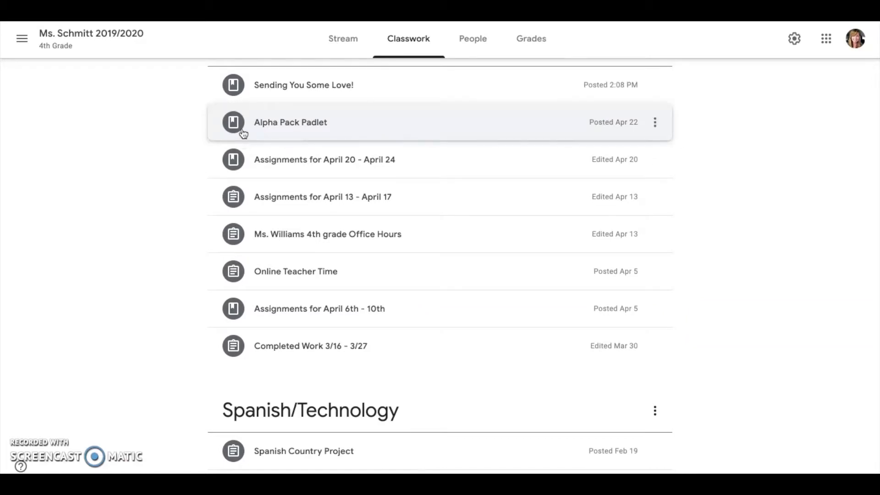
click(369, 126)
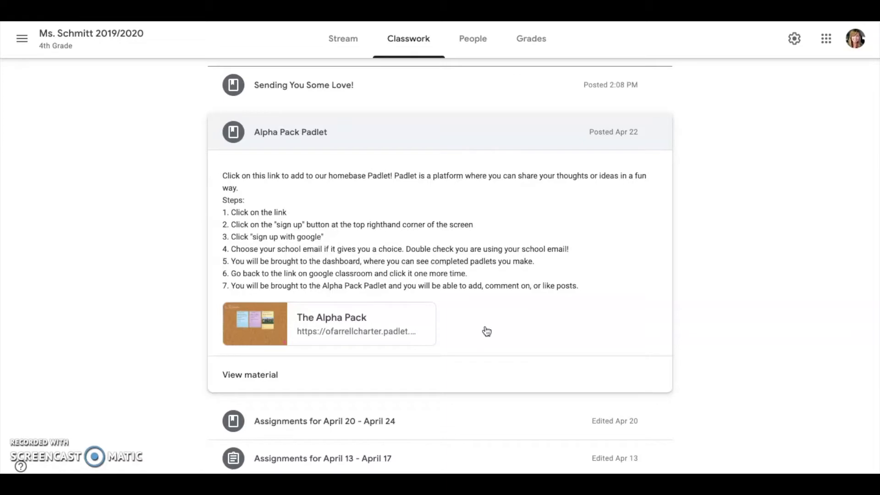
click(317, 329)
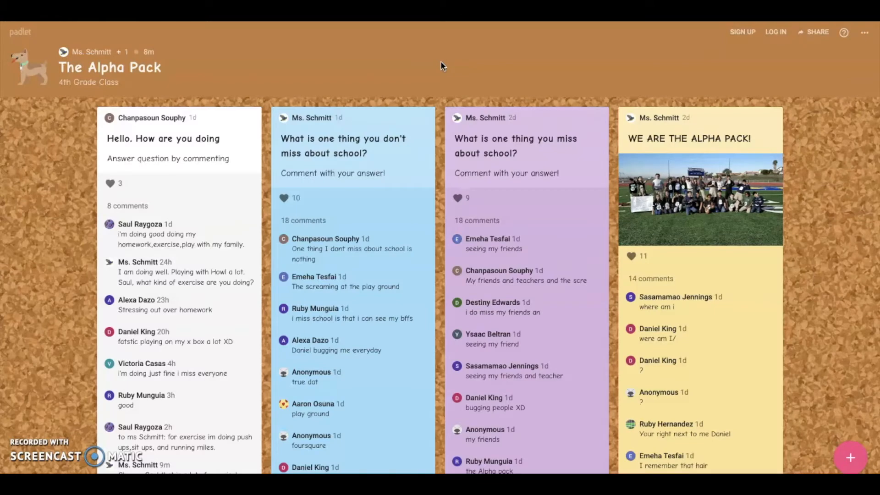
- Start signing up for Padlet using the school's Log in with Google option
click(744, 33)
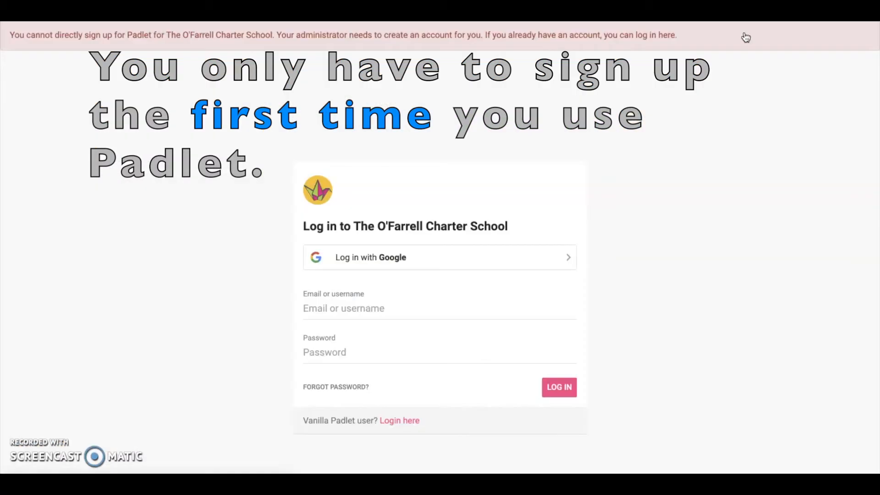
click(436, 266)
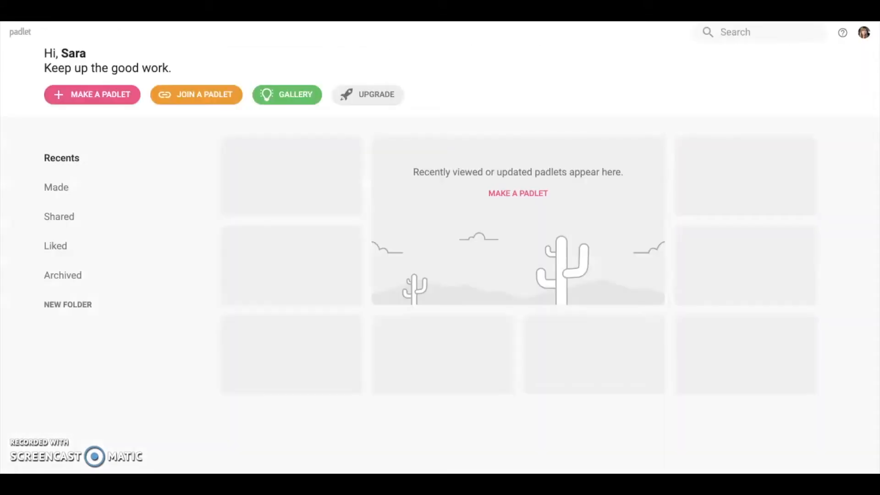
- Paste the padlet's address into Join a Padlet and submit it, then cancel the join prompt
click(214, 95)
click(409, 250)
click(514, 294)
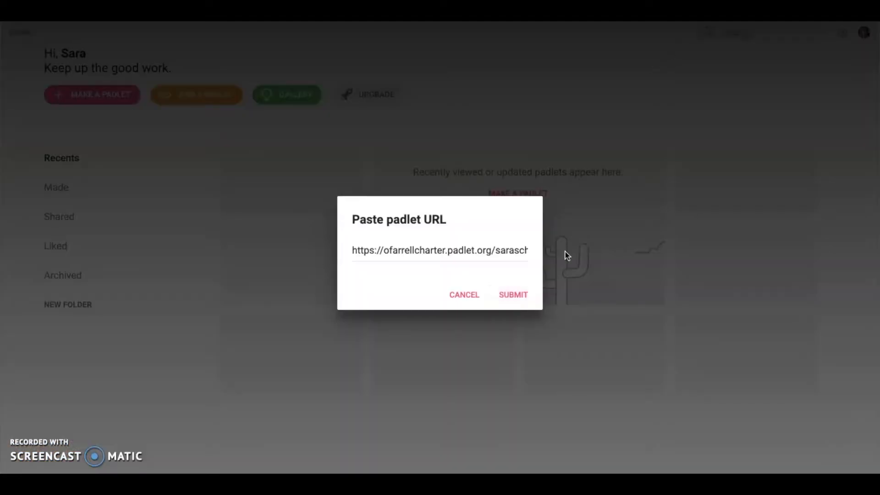
click(465, 297)
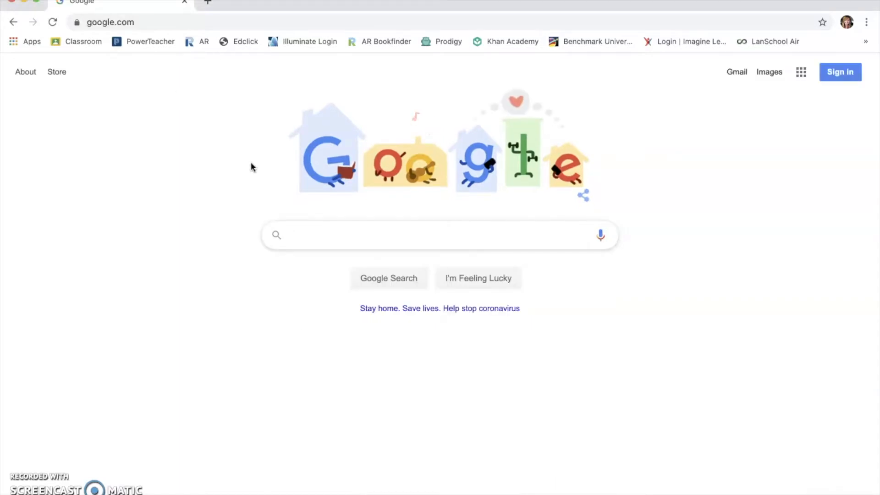
- Go to padlet.com and log in with the school Google account
double_click(212, 19)
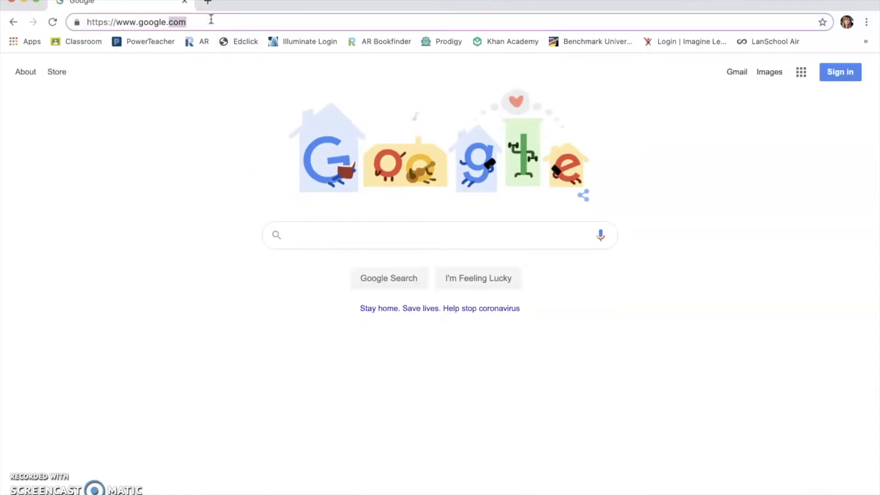
triple_click(212, 20)
text(padlet.com)
key(Return)
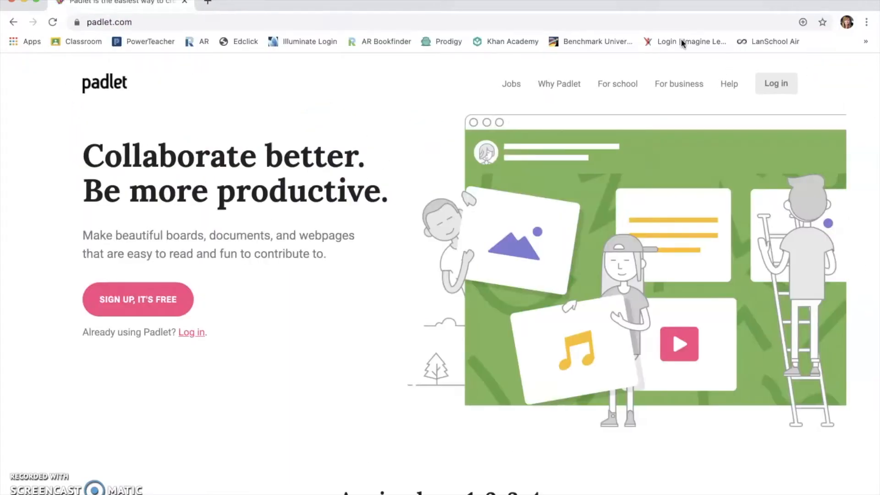
click(777, 93)
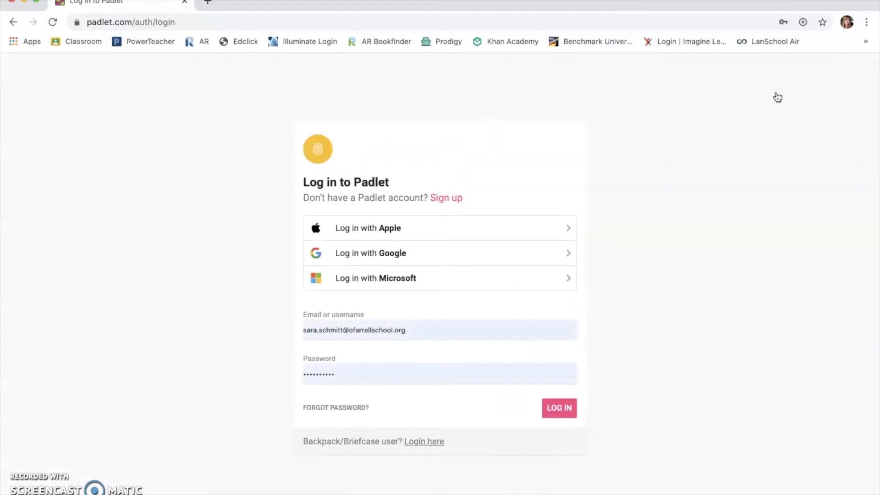
click(476, 261)
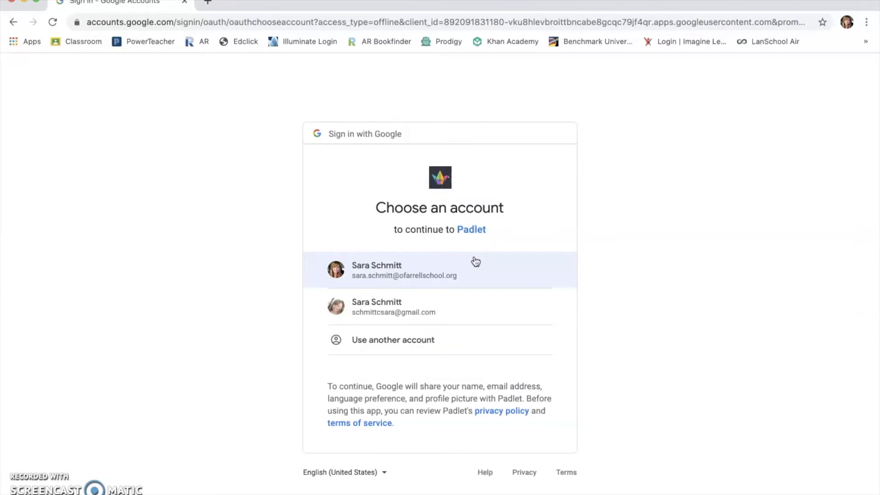
click(467, 282)
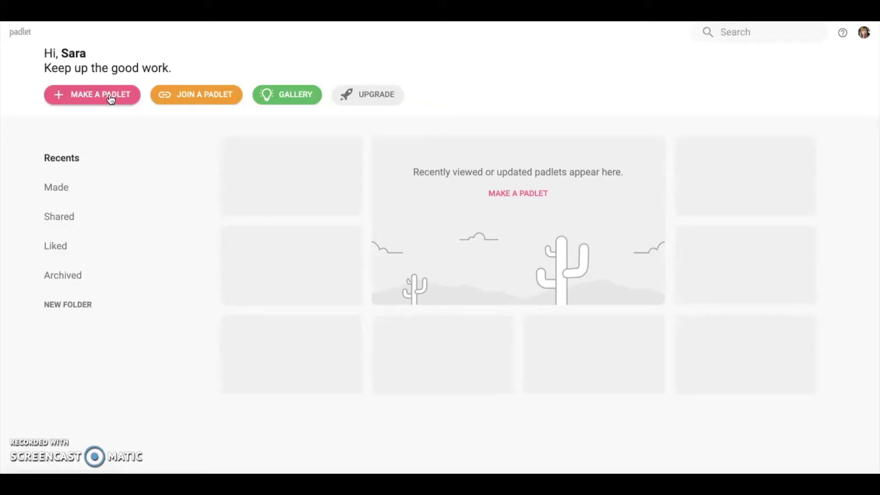
- Make a new padlet, choosing the blank Canvas layout from the templates
click(111, 99)
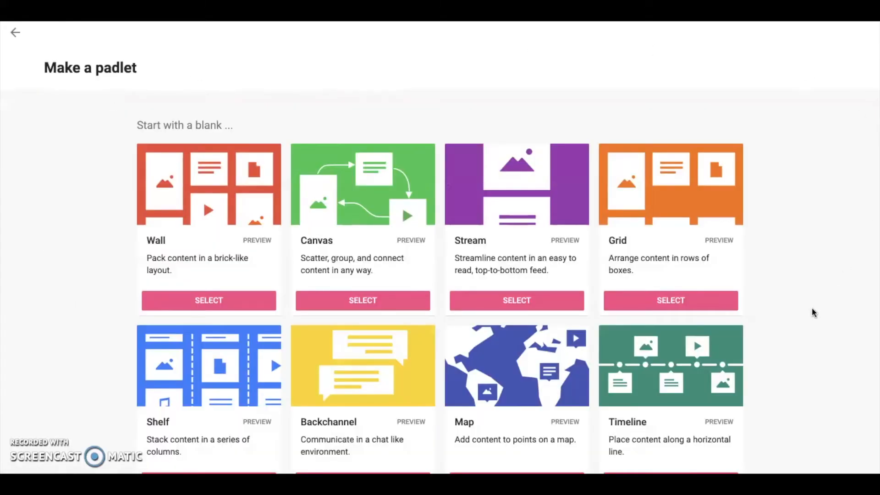
scroll(814, 313, down, 2)
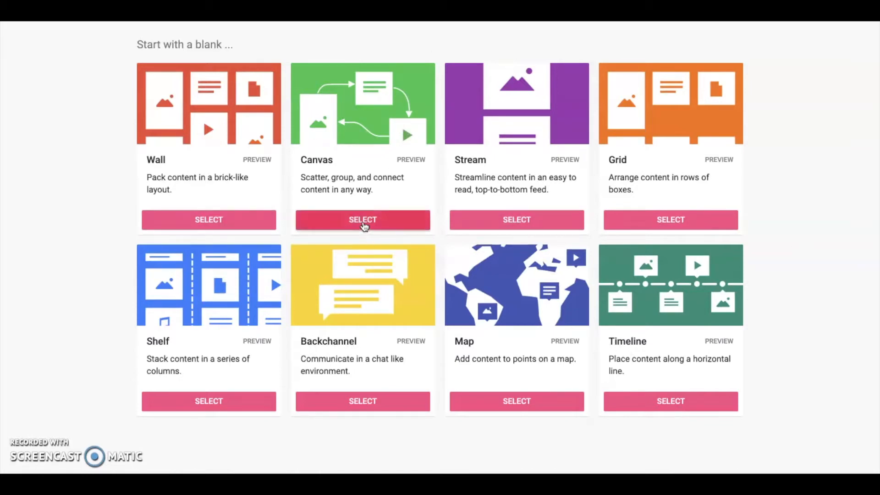
click(365, 224)
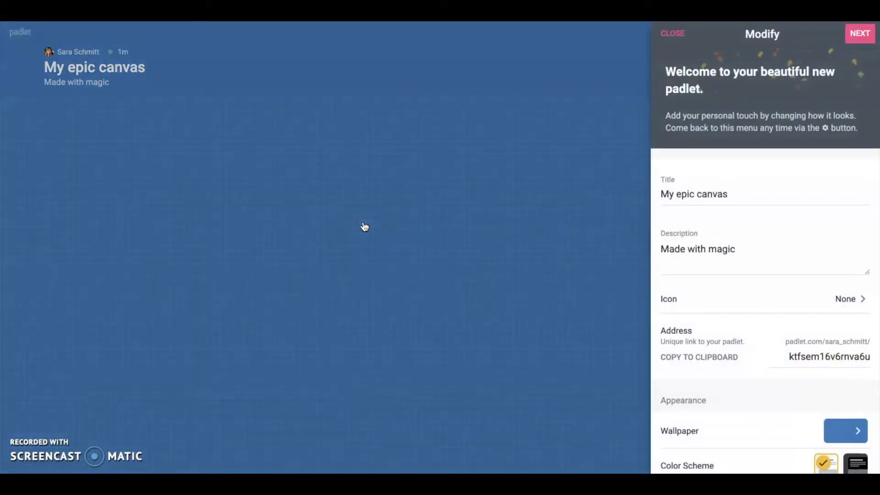
- Replace title 'My epic canvas' with 'Howl' and description 'Made with magic' with 'My German Shepherd'
double_click(712, 194)
double_click(706, 193)
triple_click(707, 192)
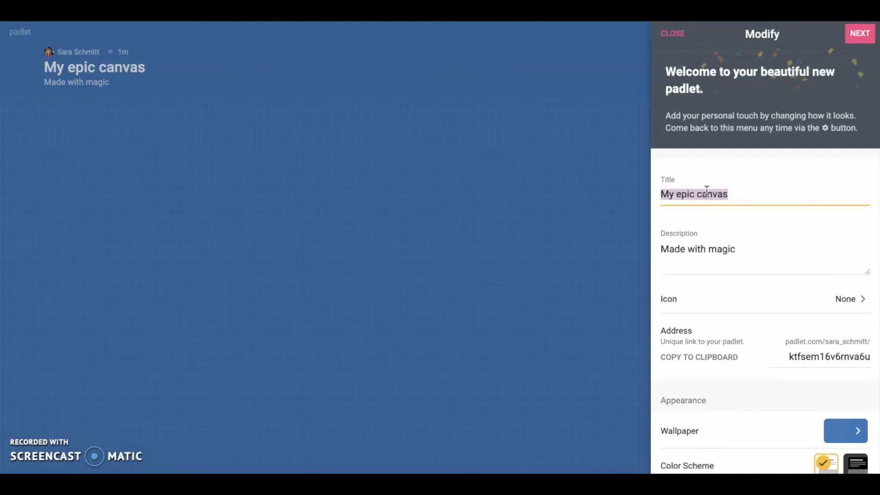
text(Howl)
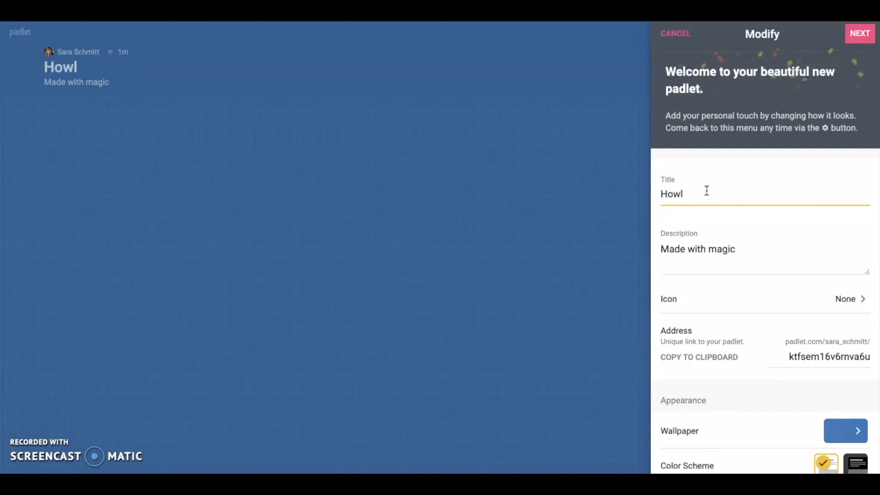
click(729, 251)
key(ctrl+a)
text(M)
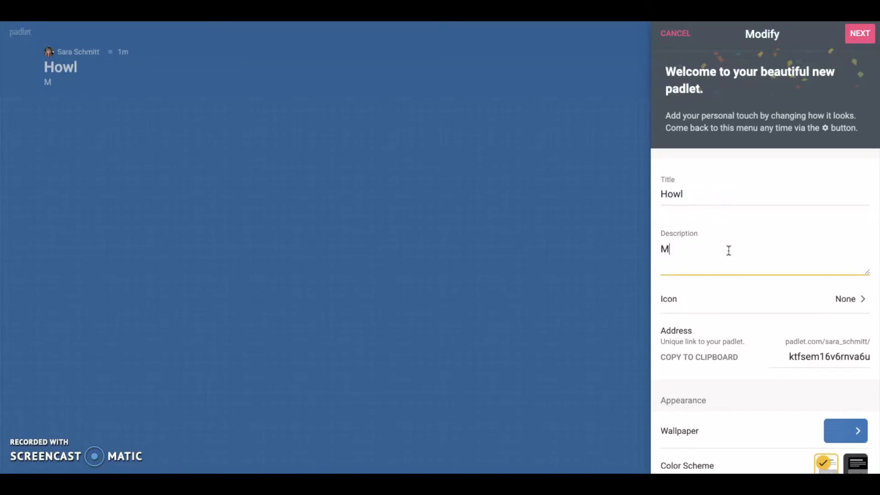
text(y German Shepherd)
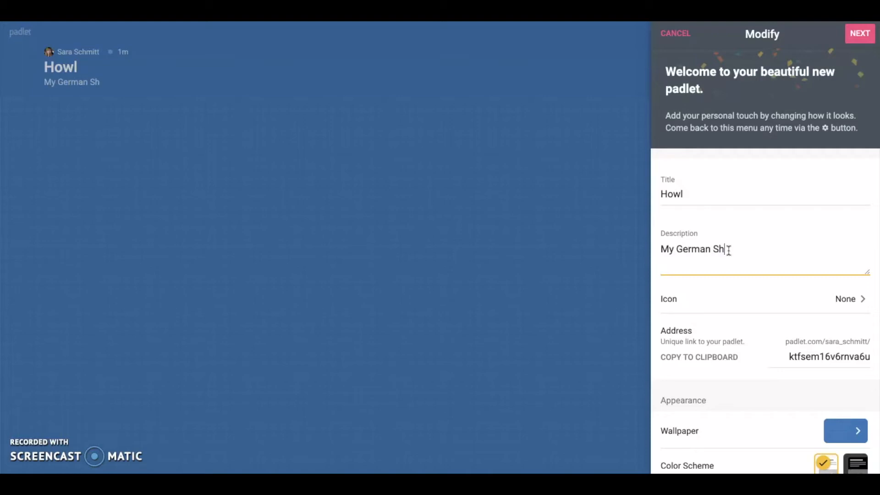
- Choose the dog-face emoji from Animals & Nature as the padlet's icon
click(746, 306)
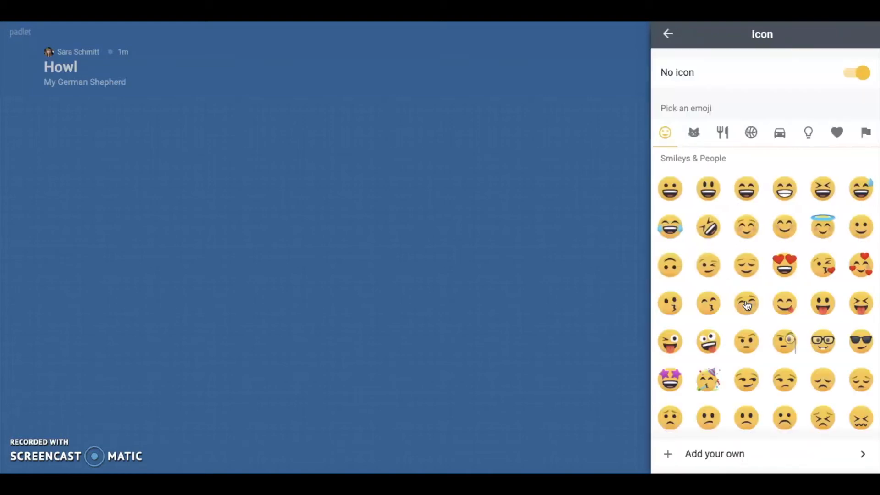
click(668, 34)
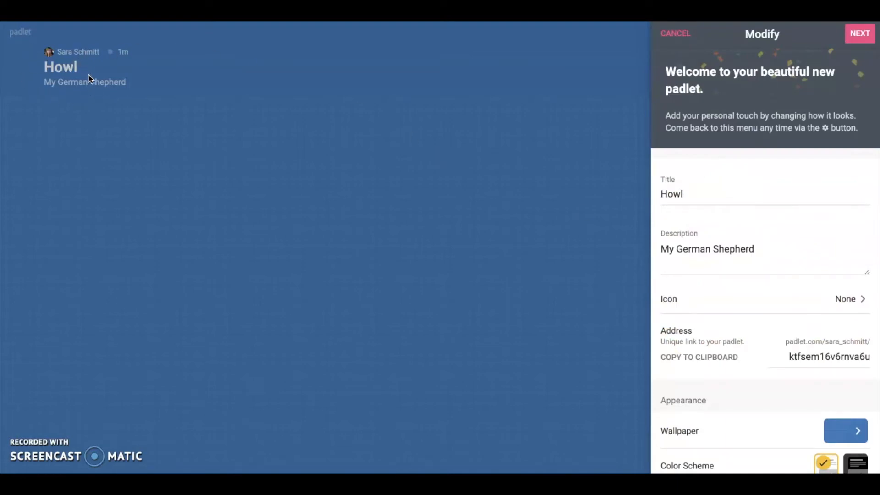
click(719, 308)
scroll(718, 310, down, 10)
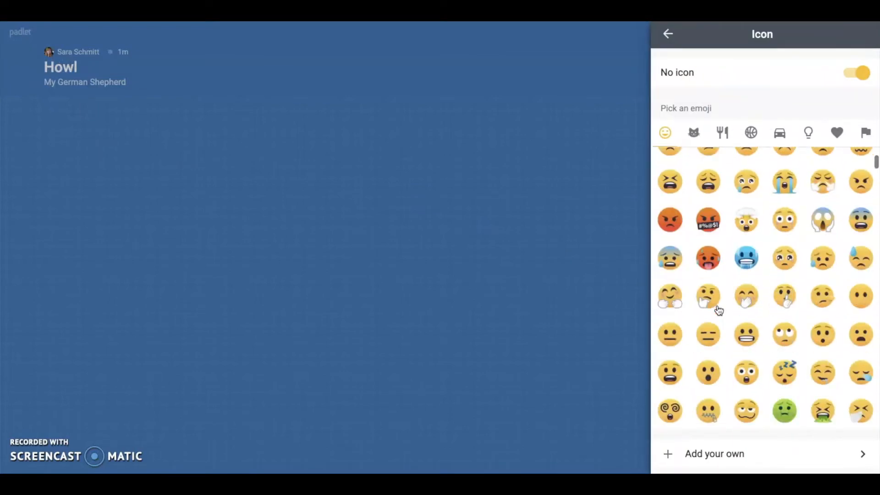
click(694, 134)
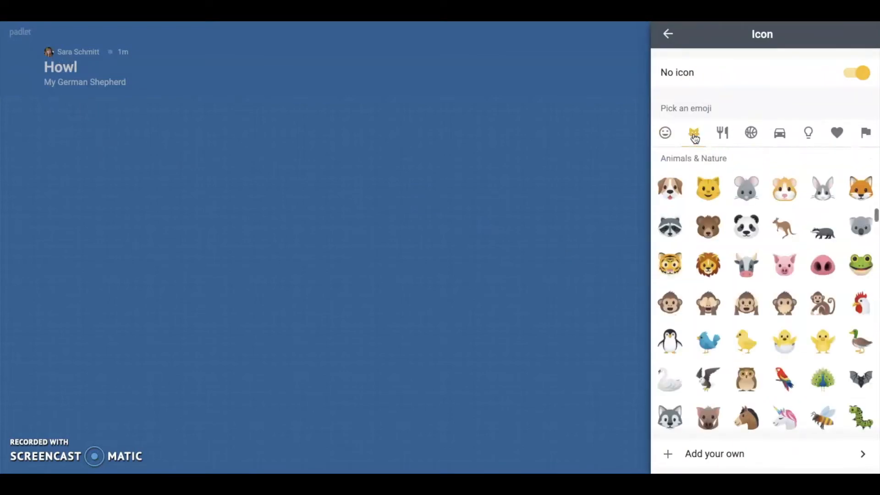
click(670, 191)
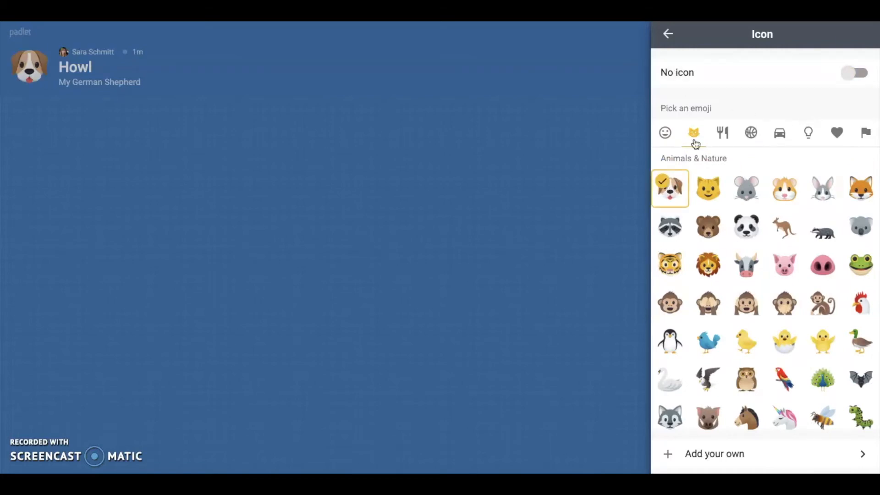
- Look at the custom icon options, then return to the main Modify settings
click(759, 457)
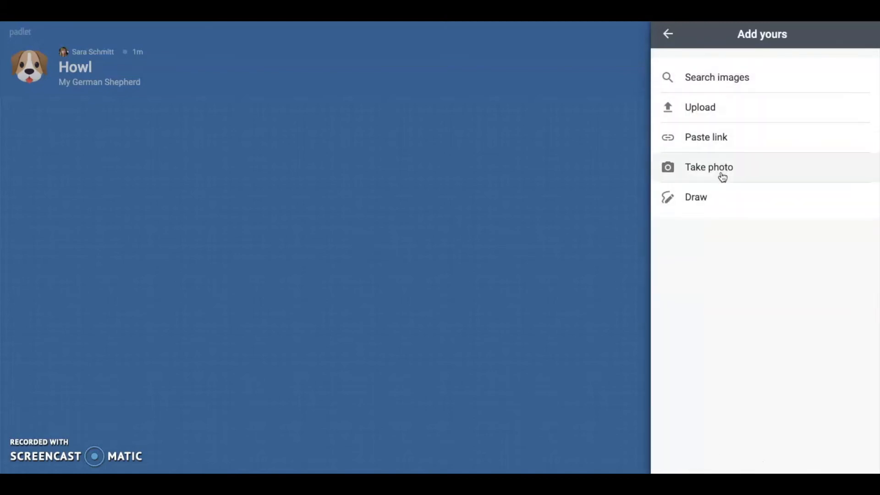
click(668, 33)
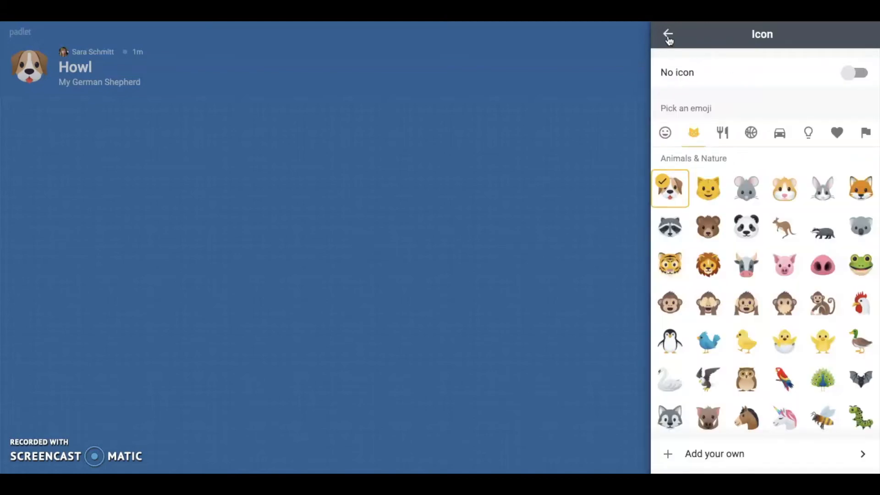
click(668, 34)
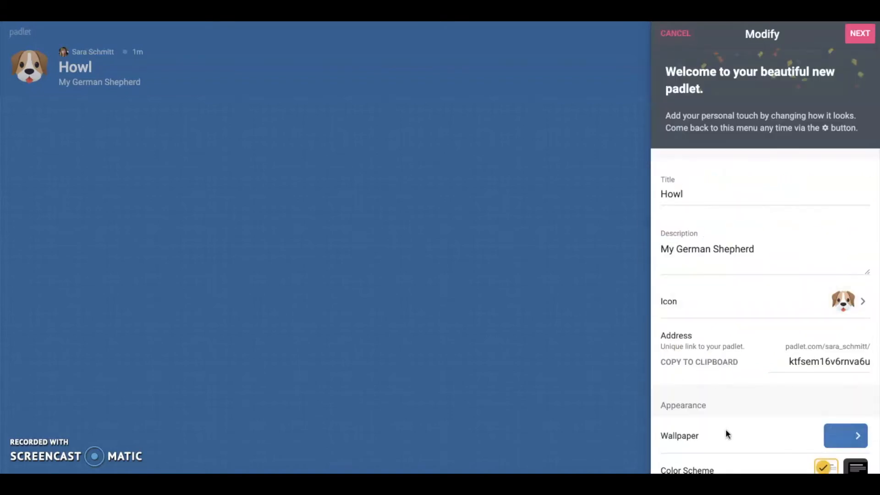
scroll(732, 395, down, 4)
- Set the board wallpaper to the Malm wood texture from Textures and Patterns
scroll(742, 379, down, 2)
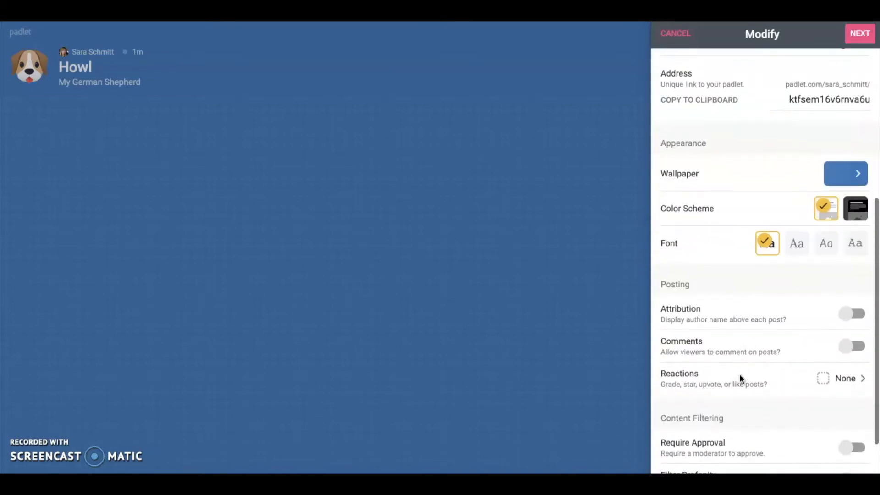
click(855, 173)
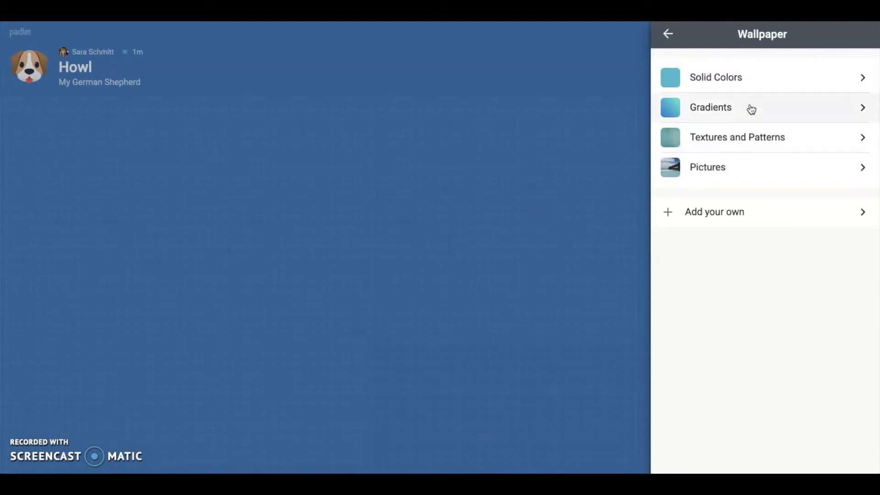
click(752, 148)
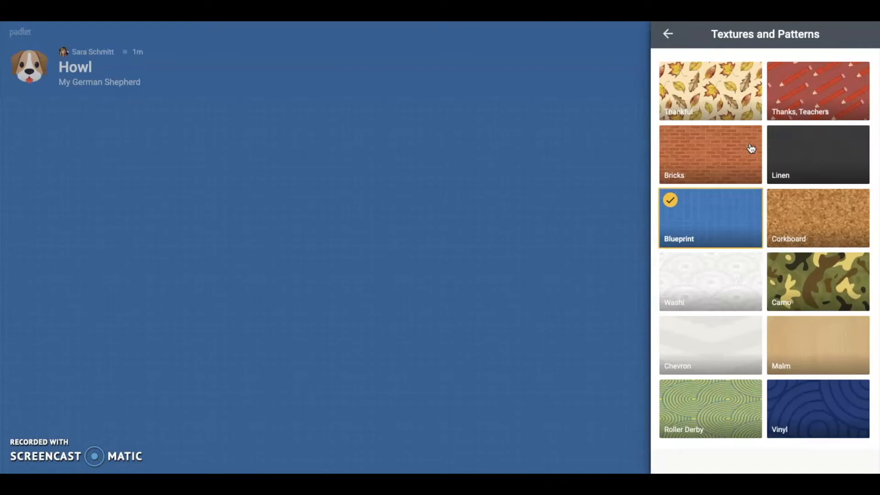
scroll(752, 148, down, 1)
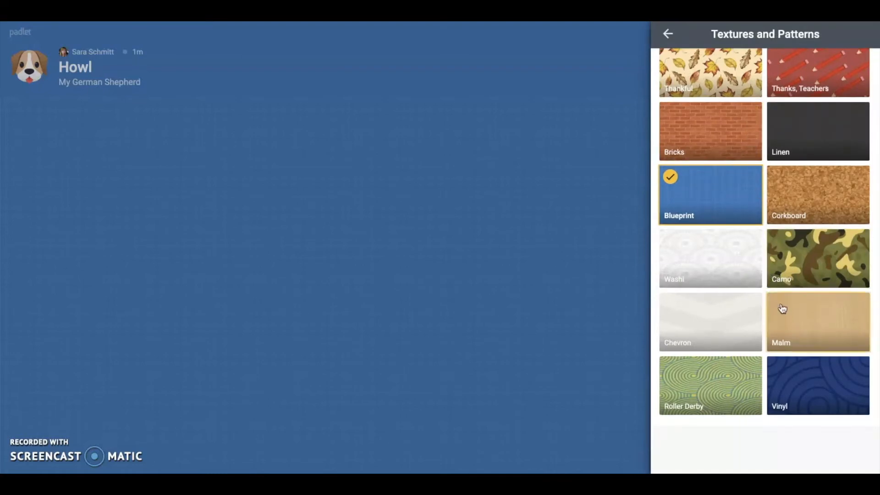
click(814, 342)
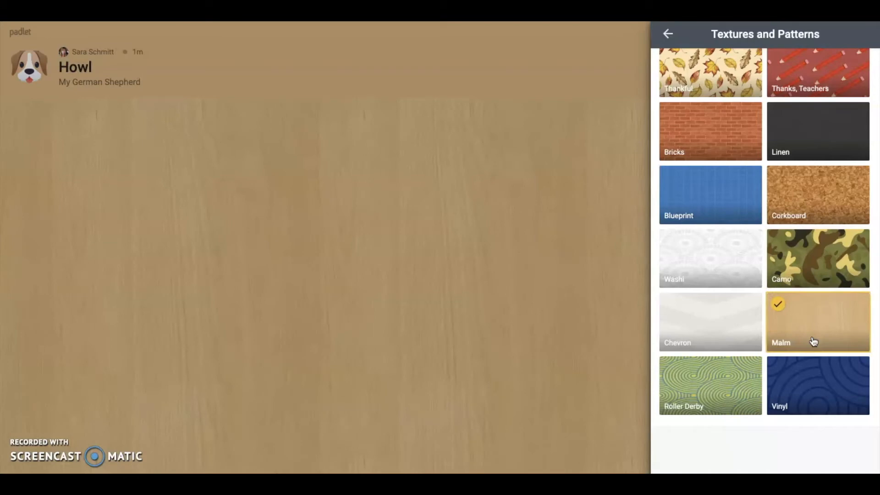
- Browse the Pictures wallpapers without changing anything, then return to Modify settings
click(668, 34)
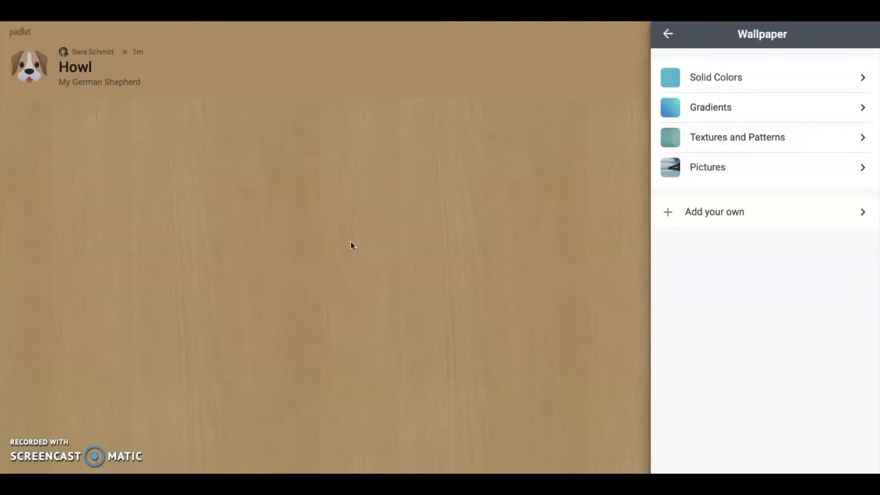
click(796, 167)
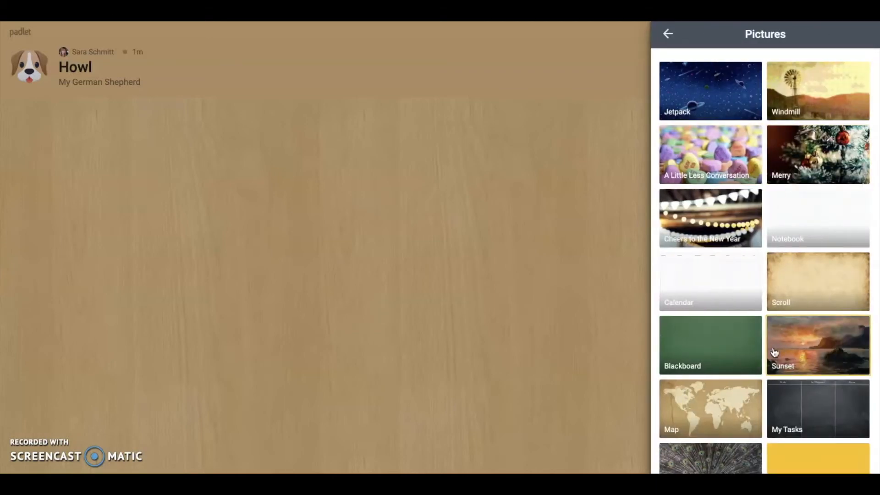
scroll(777, 360, down, 6)
scroll(775, 353, down, 18)
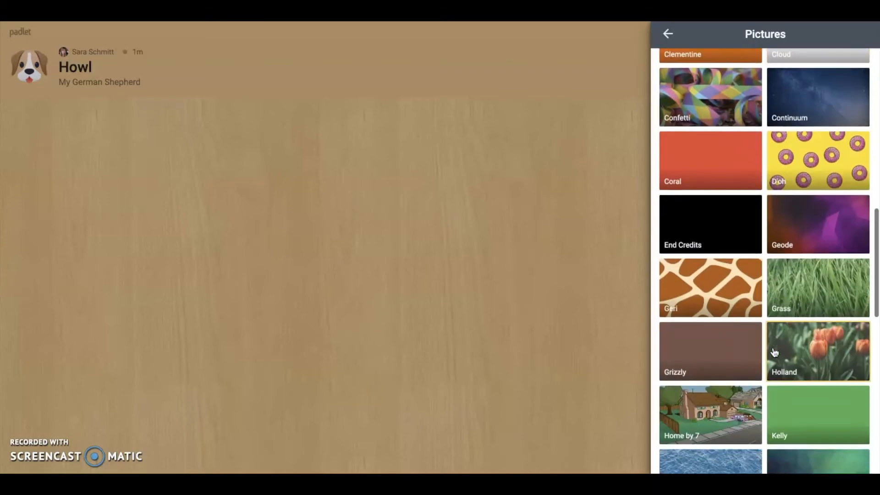
scroll(775, 352, down, 2)
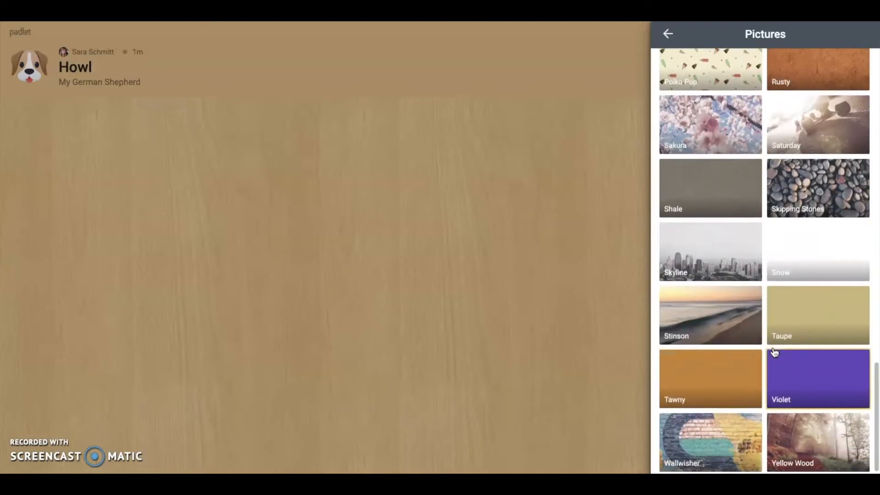
scroll(775, 352, down, 3)
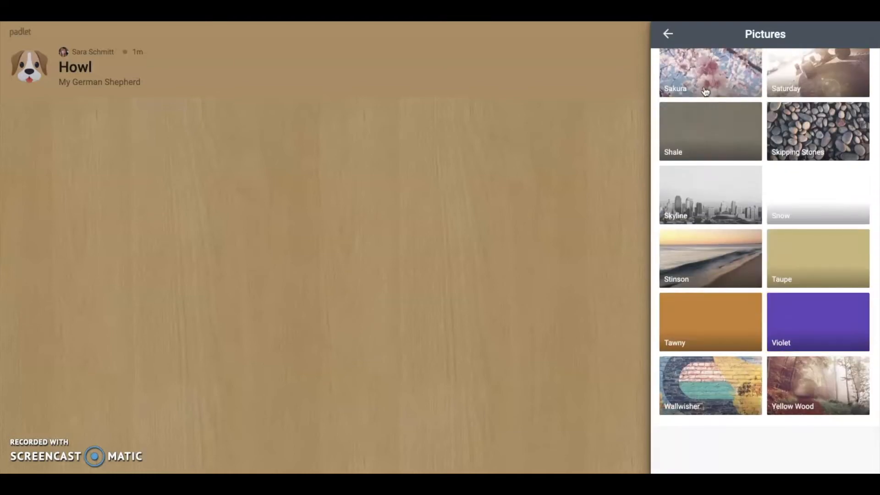
click(668, 34)
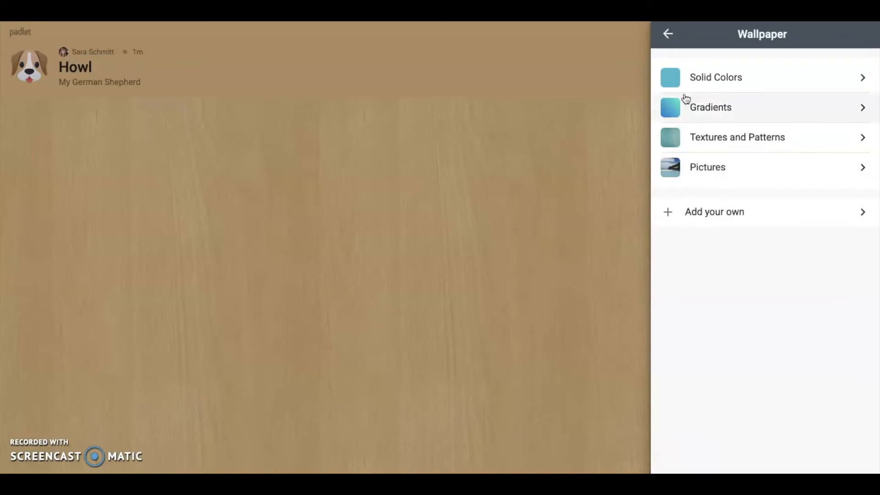
click(668, 34)
scroll(794, 246, down, 3)
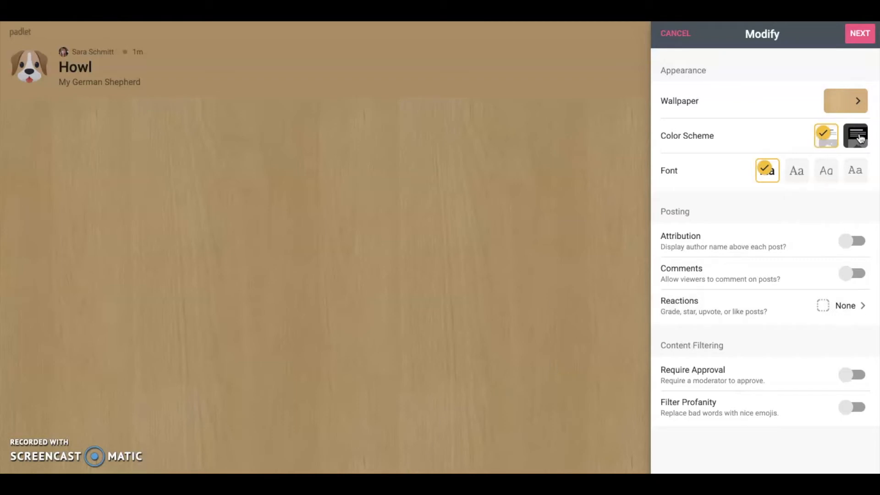
- Preview the dark color scheme twice and keep the light scheme
click(858, 140)
click(830, 144)
click(857, 137)
click(824, 136)
- Use the third font style, turn on Attribution, and leave comments off
click(824, 172)
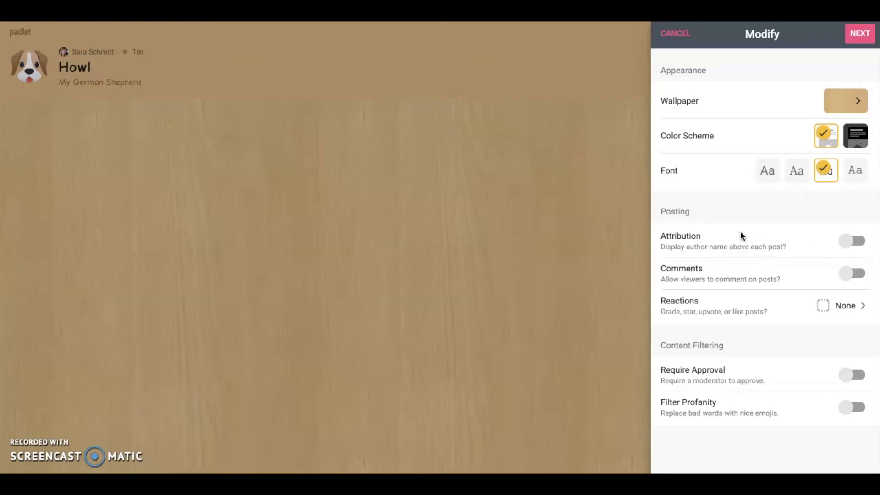
click(845, 246)
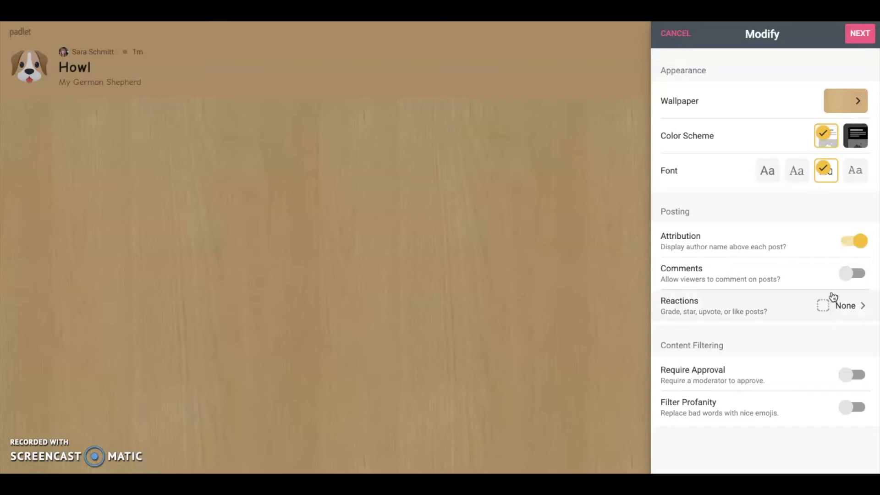
click(849, 281)
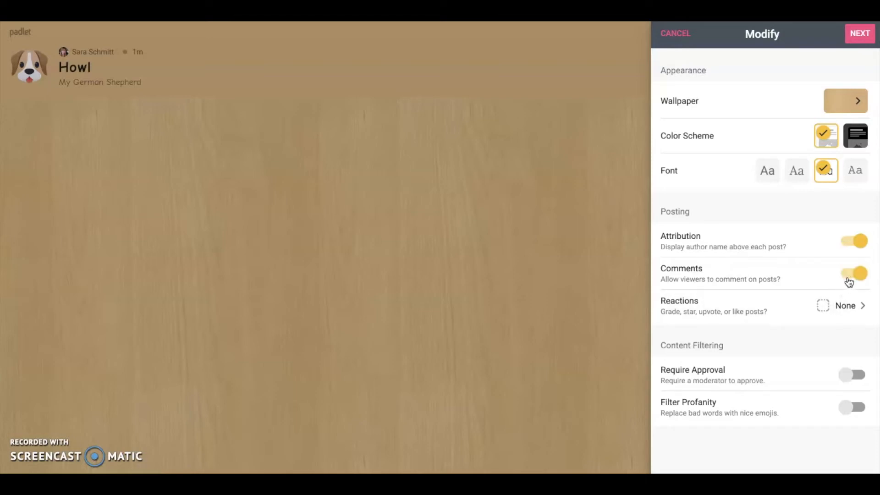
click(849, 281)
- Turn comments on, choose Like reactions, and enable Require Approval and Filter Profanity
click(848, 281)
click(804, 311)
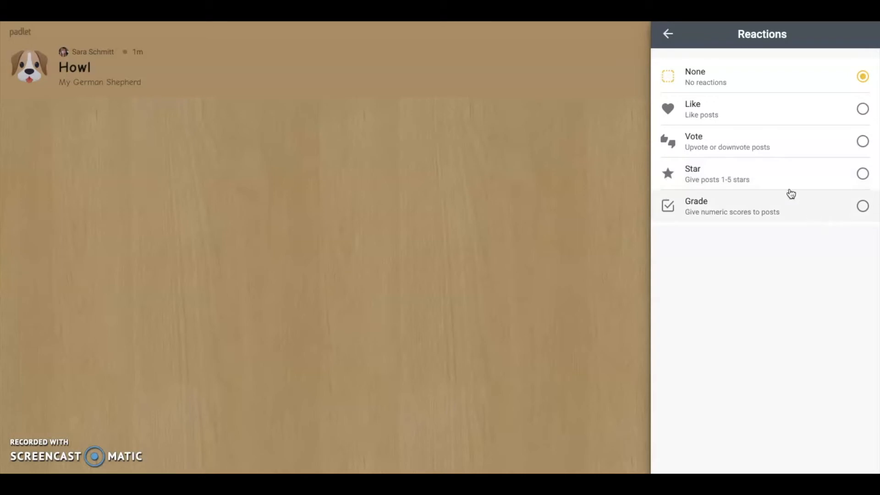
click(669, 34)
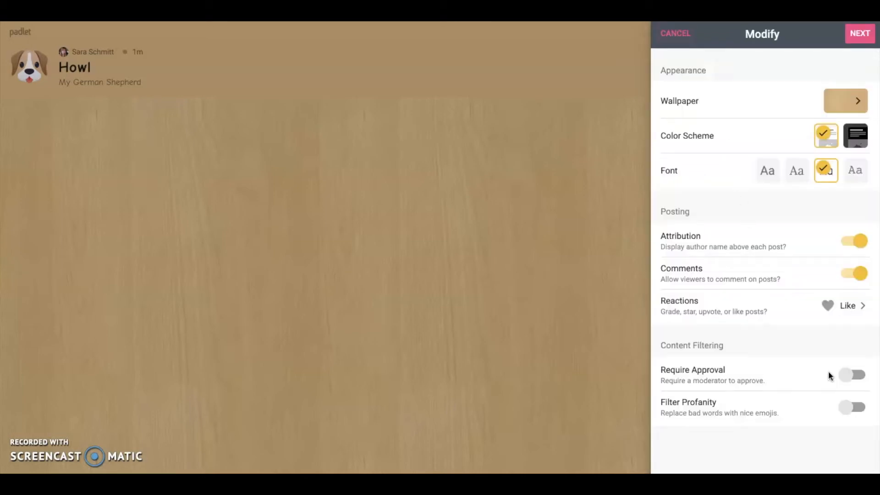
click(849, 376)
click(849, 414)
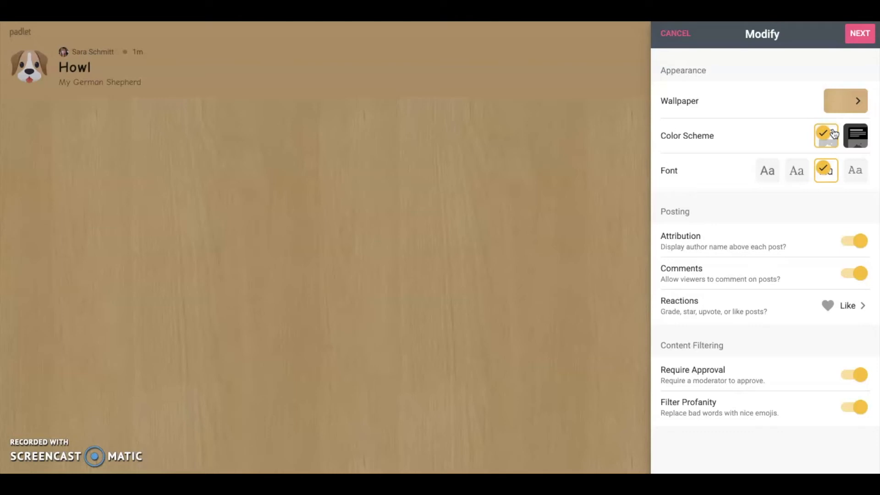
- Finish the board settings, dismiss the setup message, and add a new blank post to the Howl board
click(860, 34)
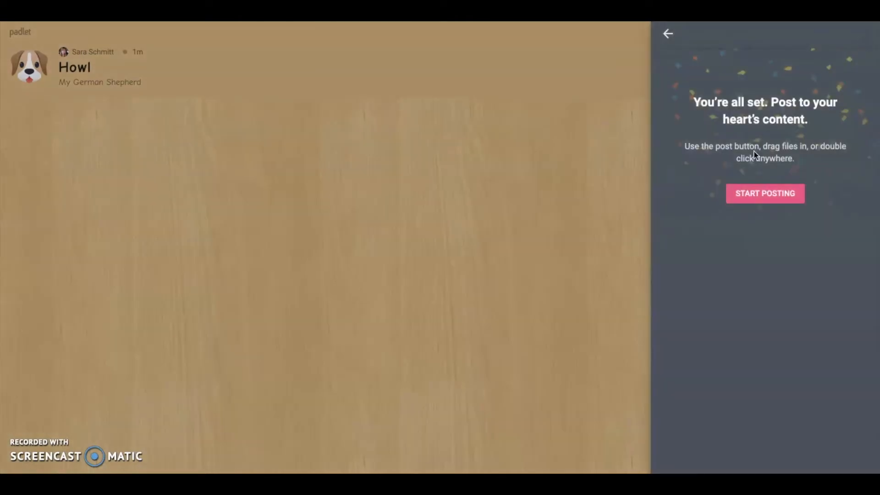
click(770, 204)
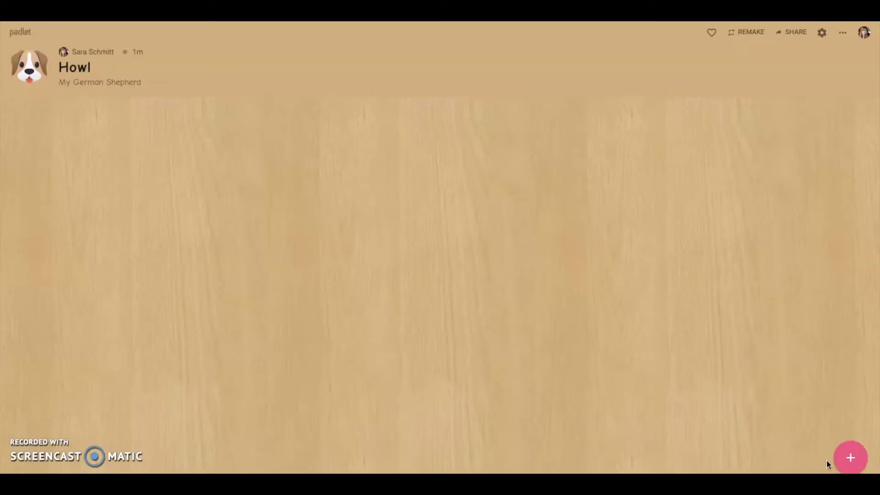
click(850, 466)
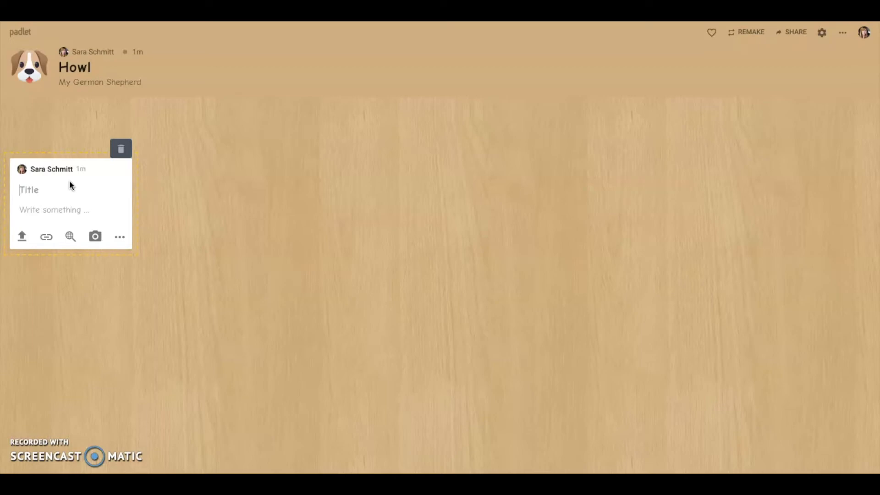
- Title the new post 'Smile' and write the body text 'Howl likes to smile.'
text(Smile)
click(42, 209)
click(42, 188)
click(45, 208)
text(Howl Lo)
key(BackSpace)
text(likes to smile.)
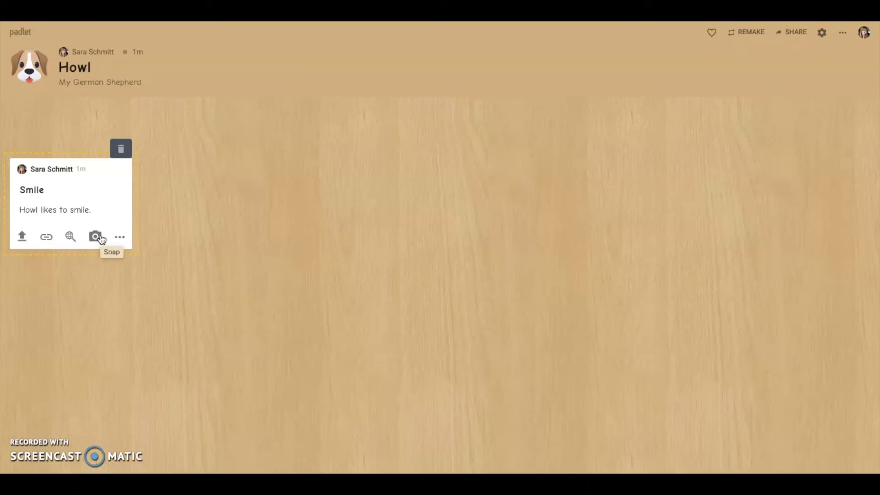
click(121, 239)
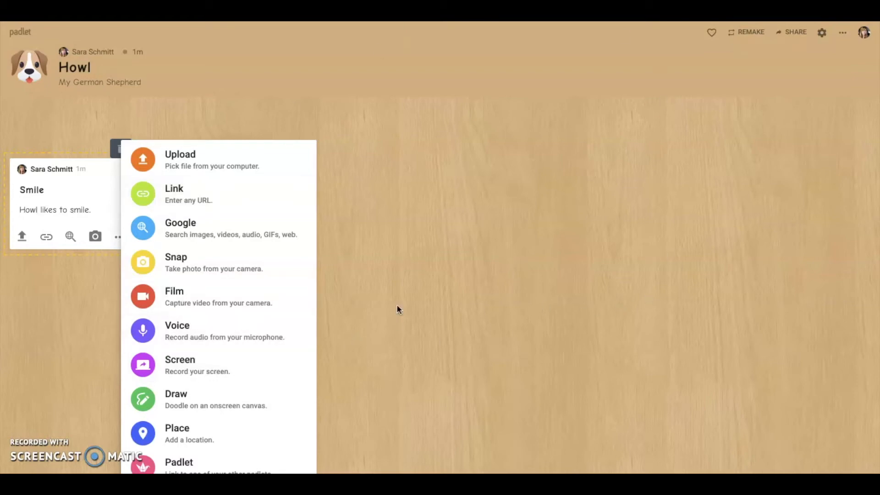
click(247, 409)
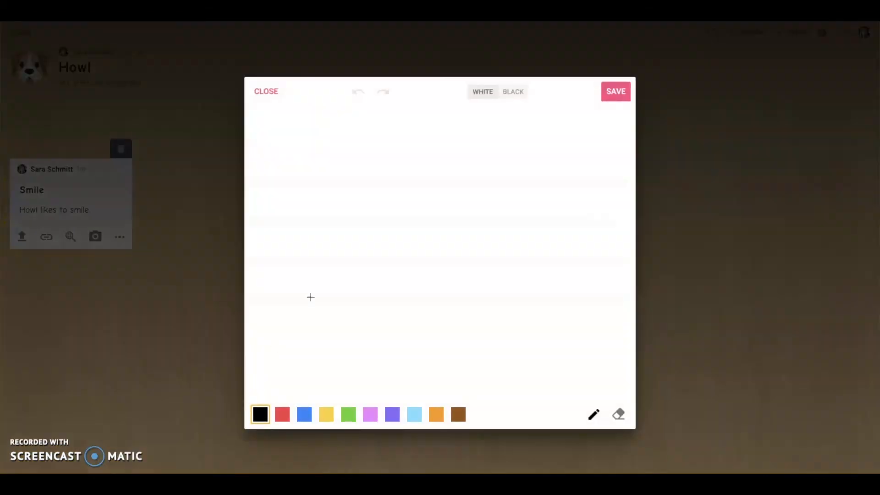
click(265, 92)
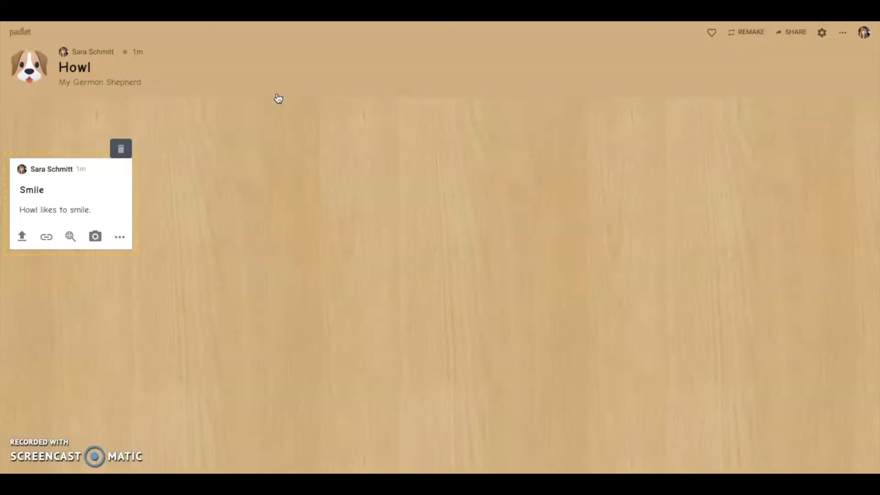
click(120, 238)
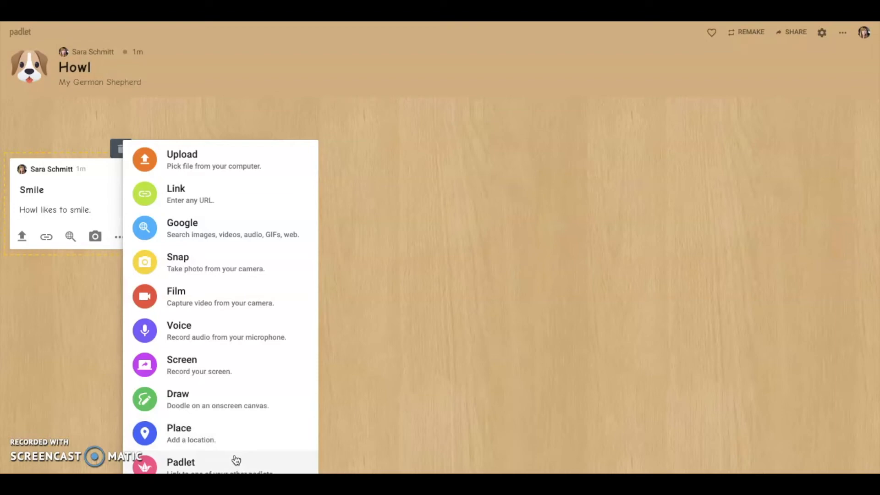
- Upload Fav Rock.jpg from the Downloads folder as the Smile post's photo
click(252, 155)
click(732, 137)
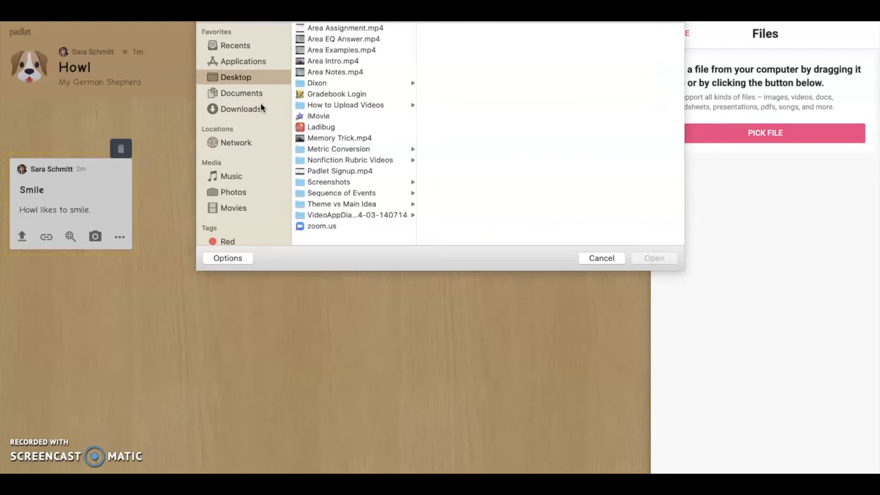
click(261, 108)
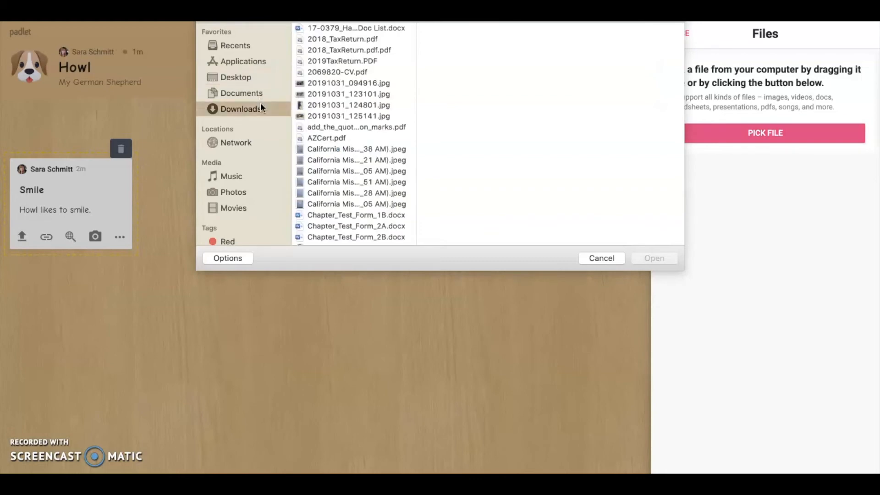
scroll(369, 159, down, 10)
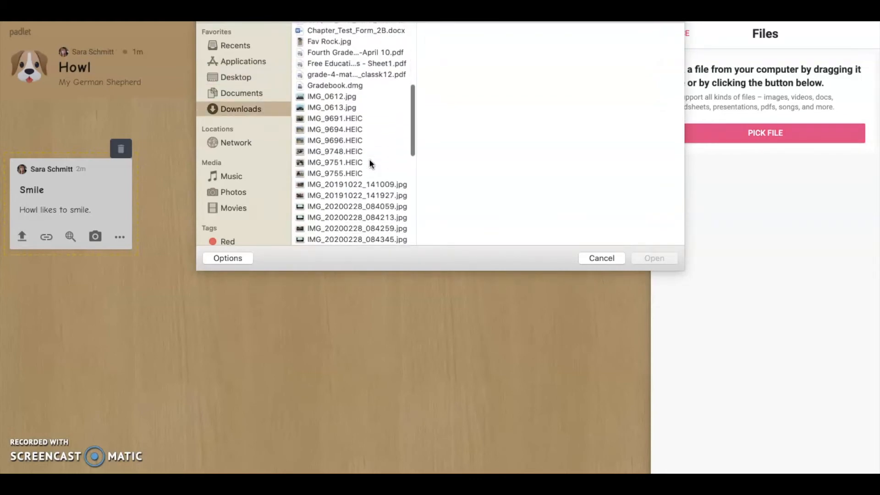
scroll(370, 163, up, 2)
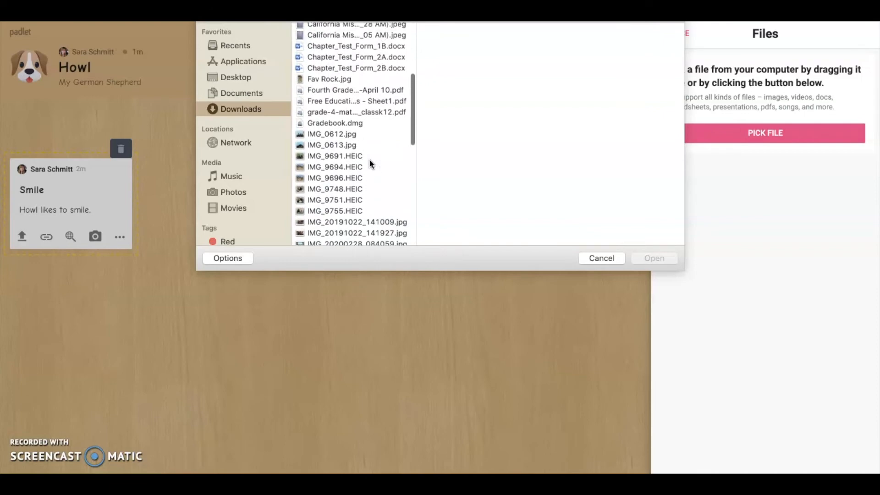
click(366, 81)
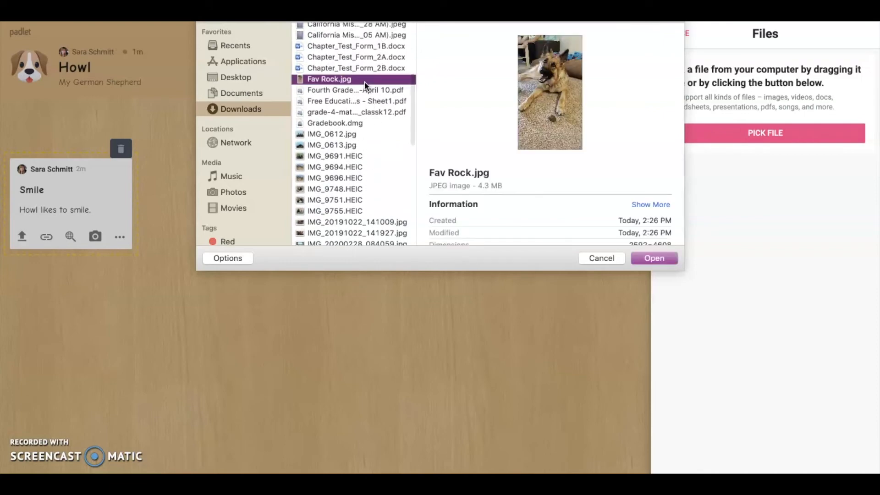
click(654, 259)
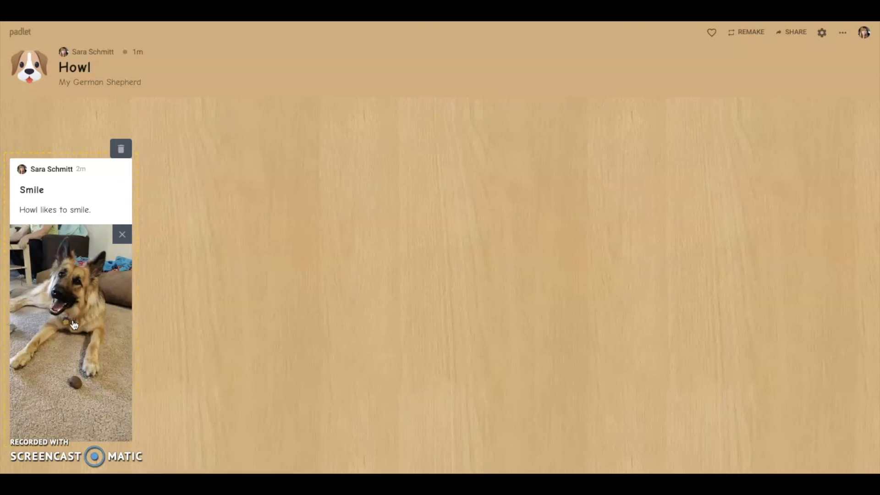
- Change the Smile post's background colour to purple after briefly trying pink
click(215, 229)
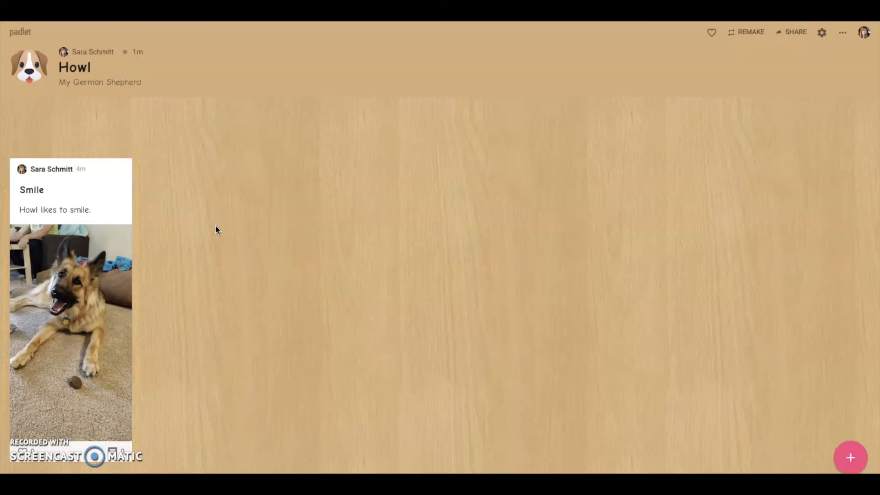
mouse_move(134, 172)
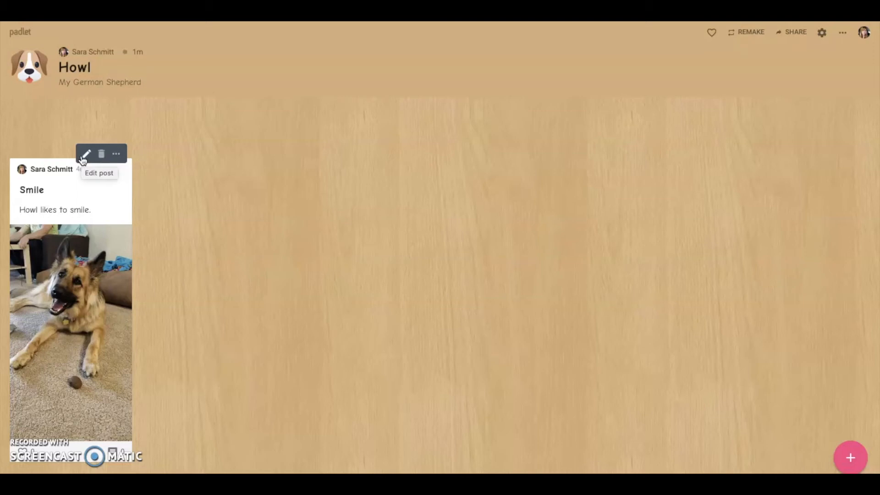
click(116, 155)
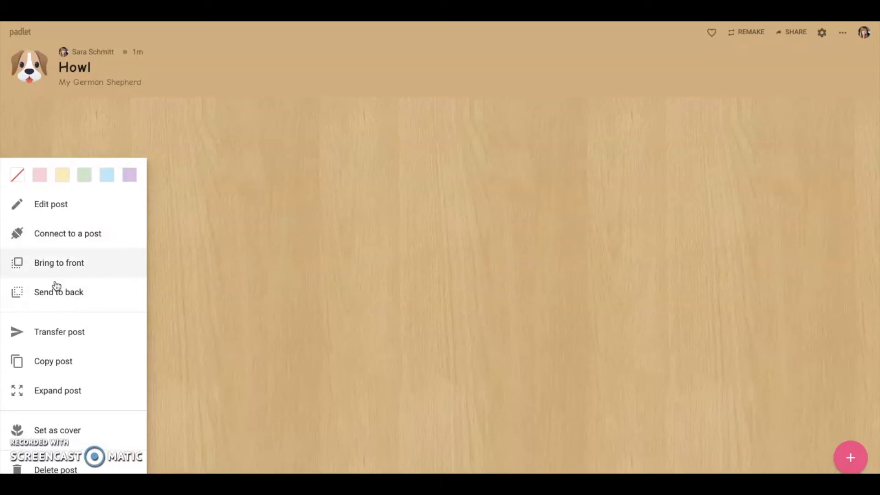
click(39, 182)
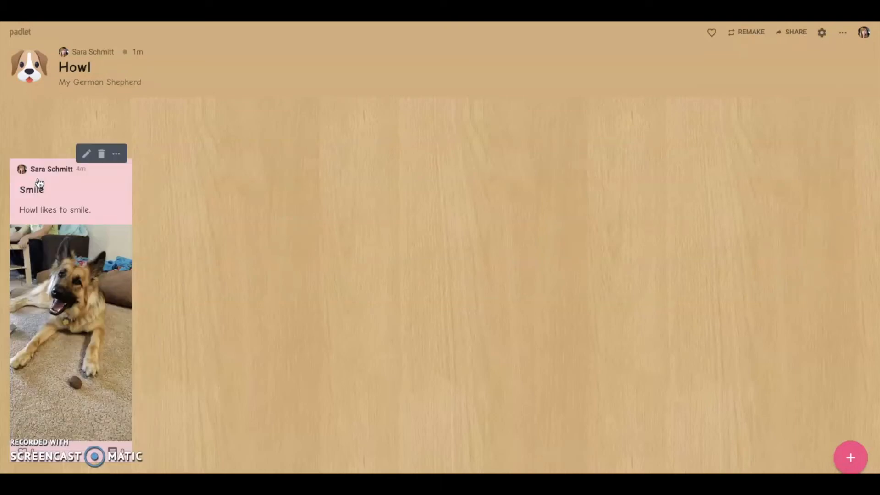
click(120, 153)
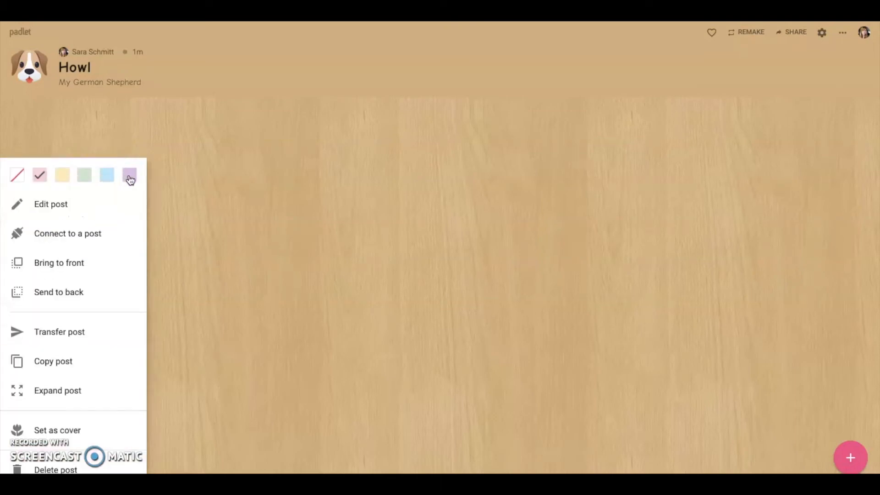
click(130, 176)
click(118, 157)
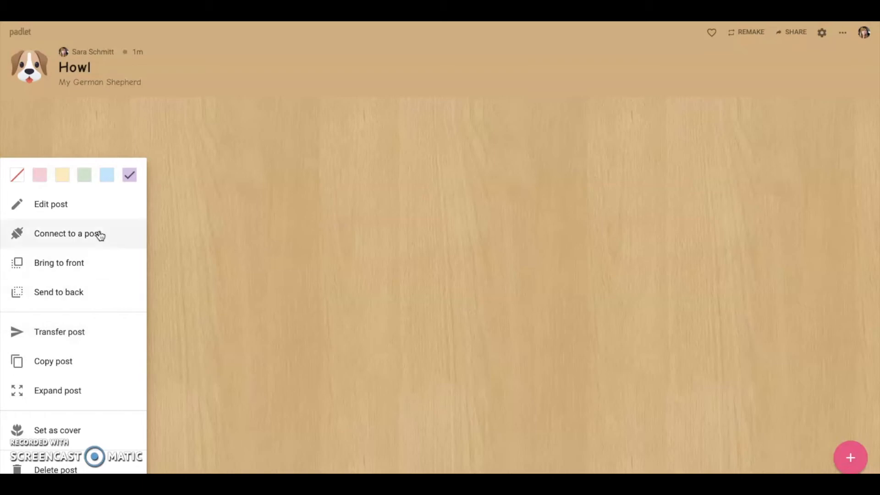
click(316, 196)
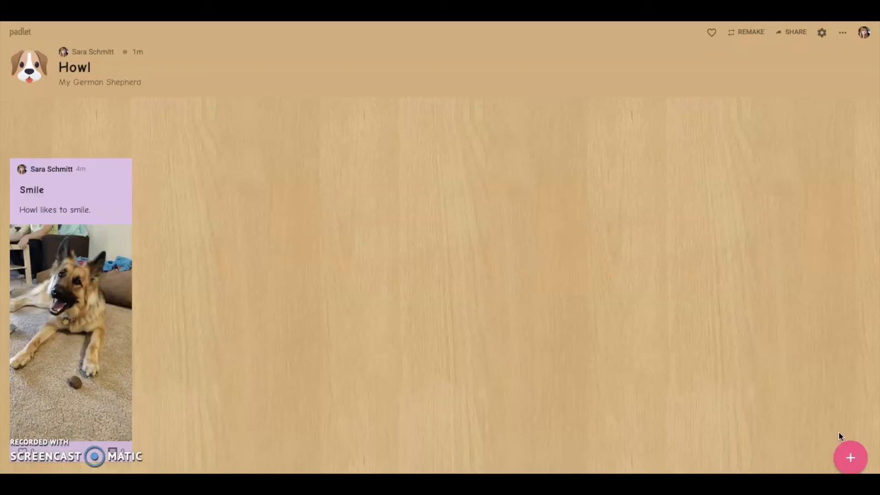
- Add a post titled 'Hello' and drag it to the board's centre
click(852, 459)
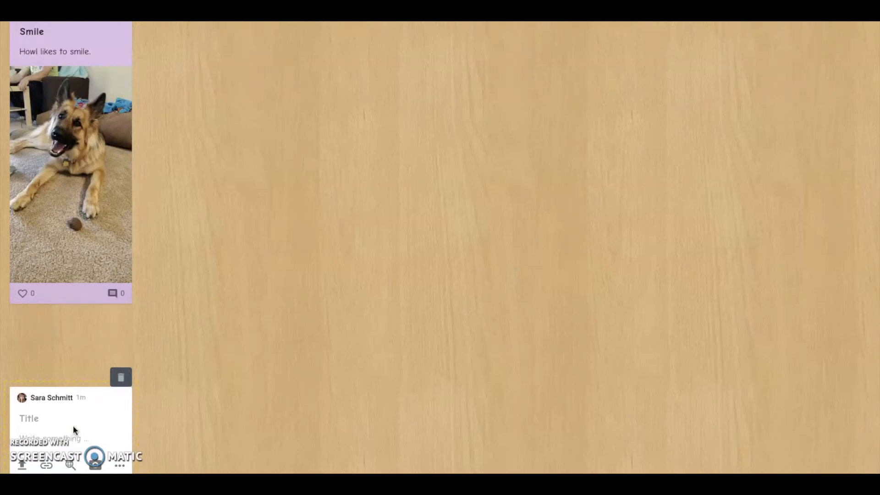
text(Hello)
click(168, 403)
drag(96, 430, 406, 192)
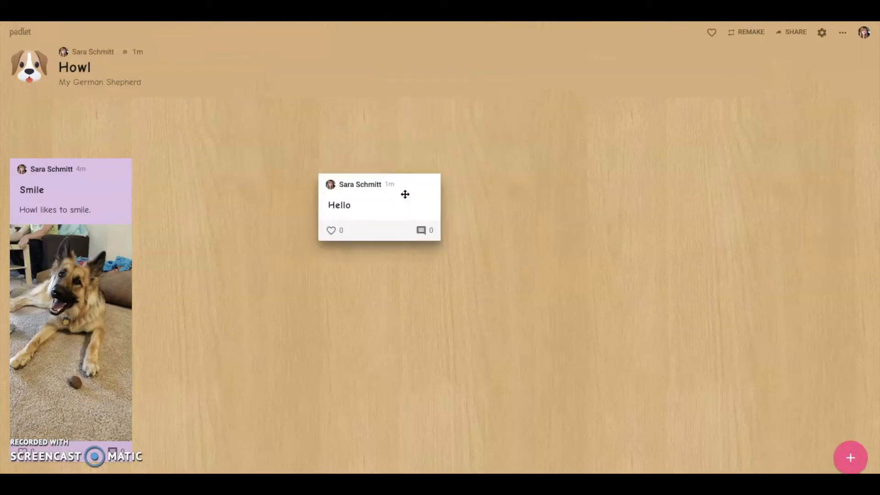
- Connect the Smile post to Hello with an arrow, then move Hello higher and left
mouse_move(129, 183)
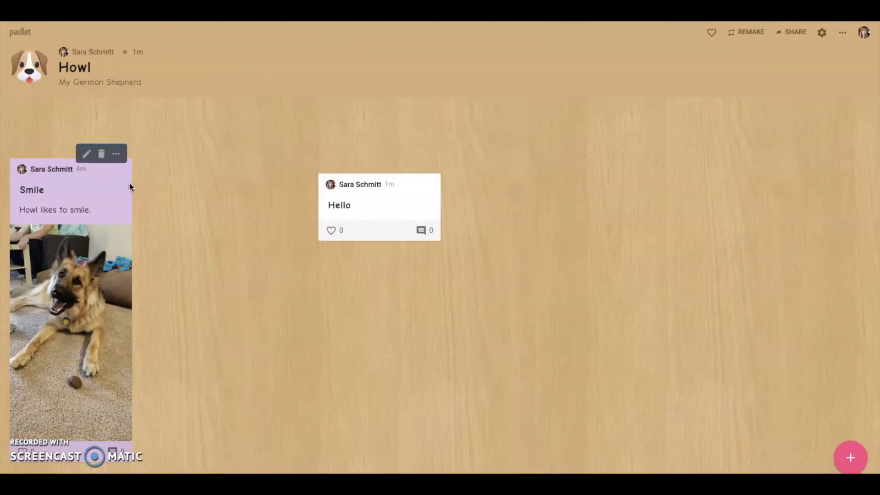
click(116, 154)
click(96, 234)
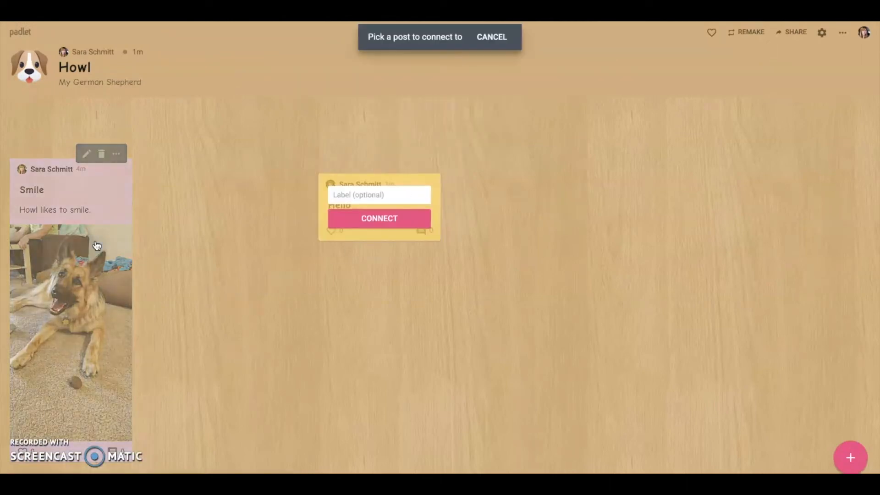
click(347, 220)
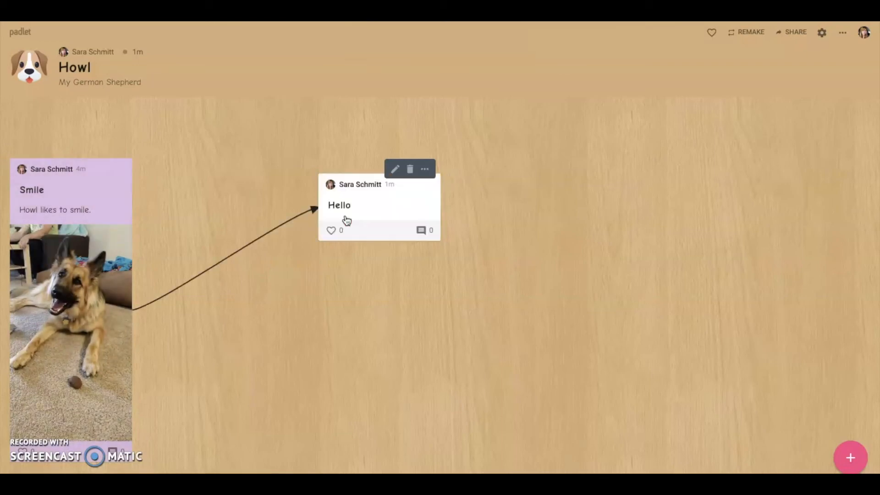
drag(384, 211, 377, 136)
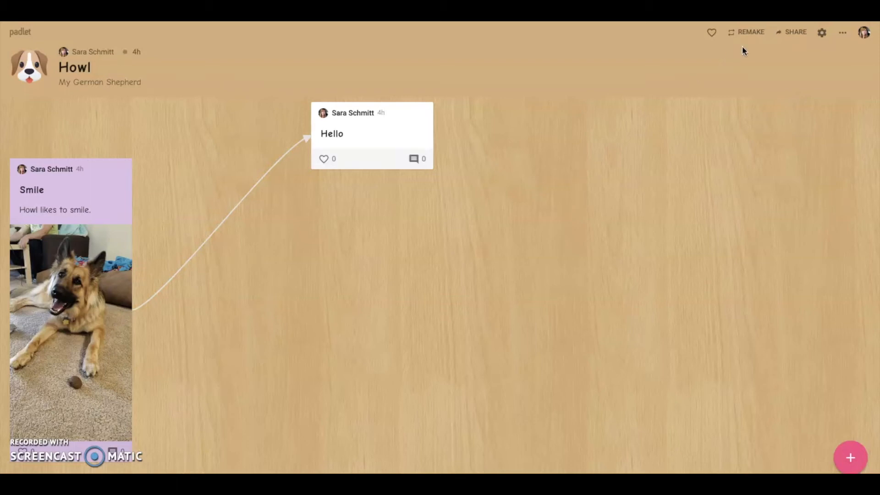
- Like and unlike the padlet, then open Remake options with only Copy design checked
click(711, 32)
click(711, 33)
click(751, 32)
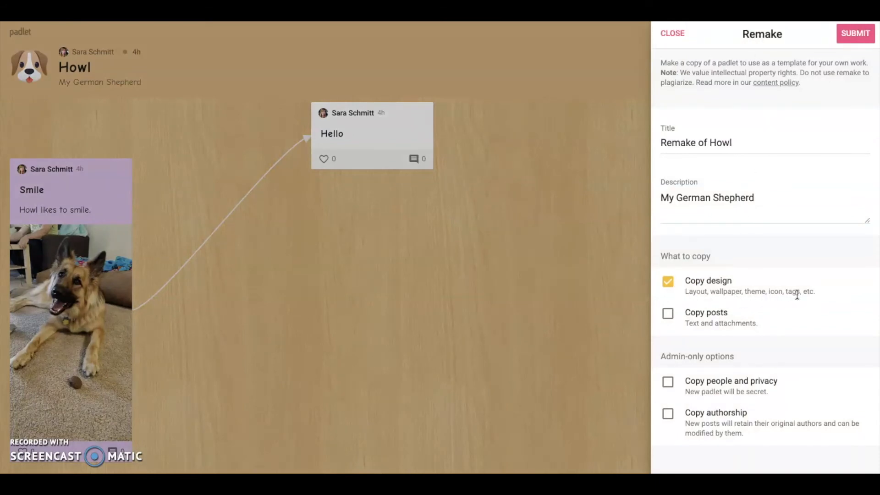
click(667, 316)
click(668, 317)
- Close the Remake options without copying and bring up the Howl board's sharing settings
click(683, 34)
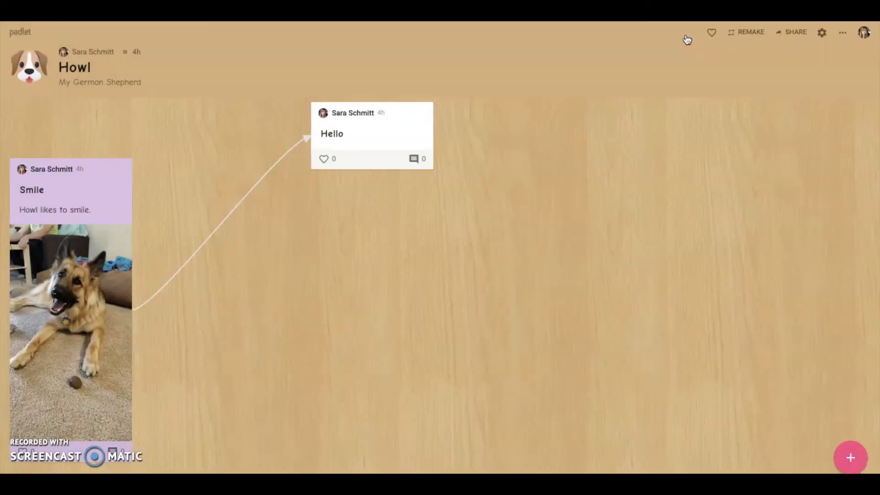
click(794, 37)
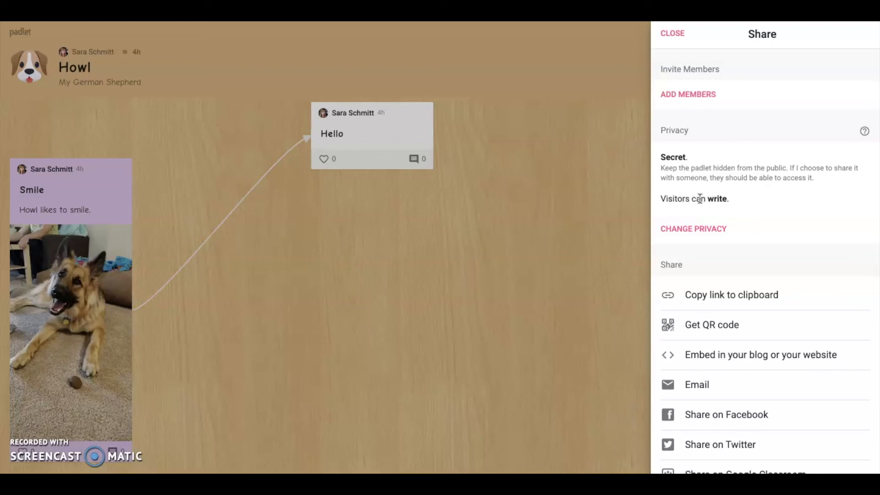
- Cycle through Private, Password, Secret and Public privacy, settle on Secret, and list visitor permissions
click(694, 230)
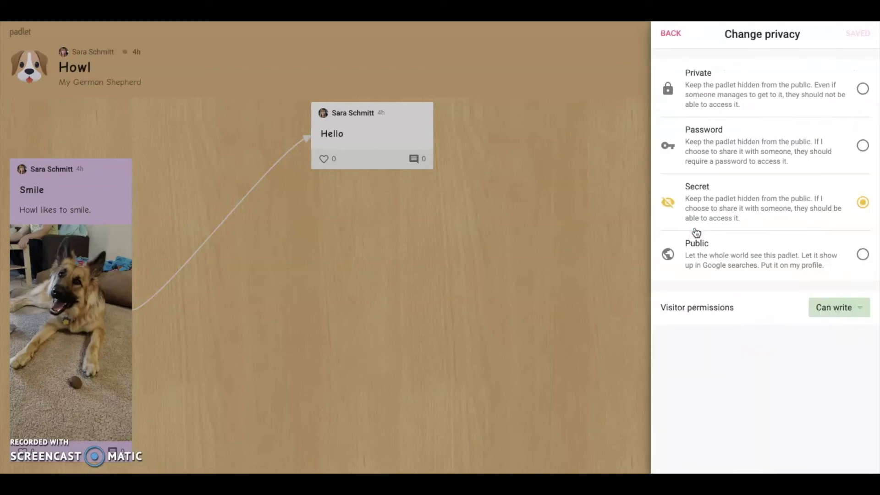
click(844, 97)
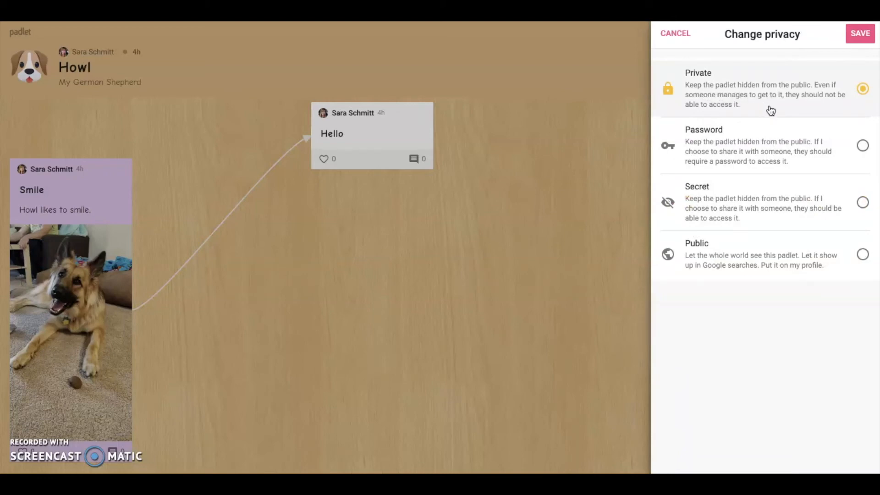
click(770, 146)
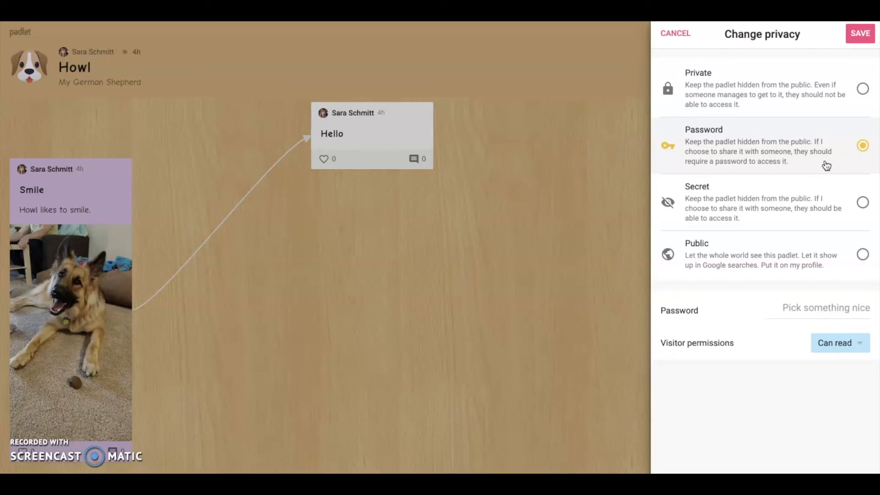
click(816, 192)
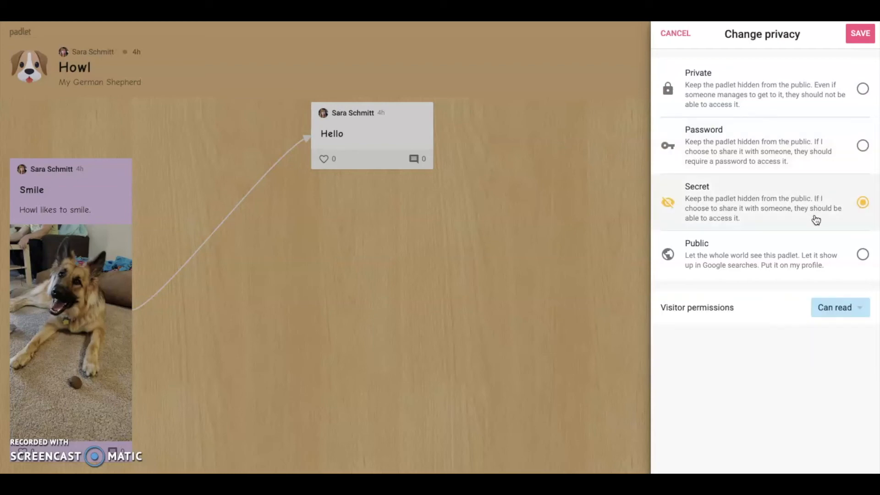
click(818, 252)
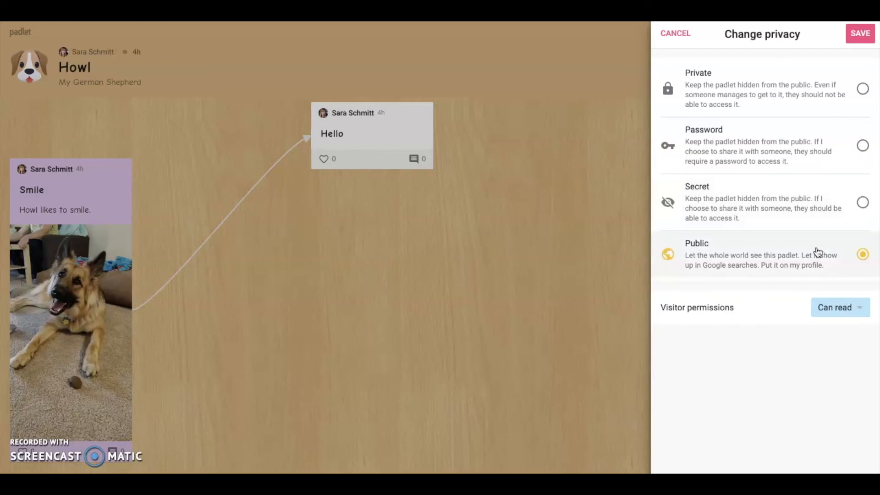
click(819, 214)
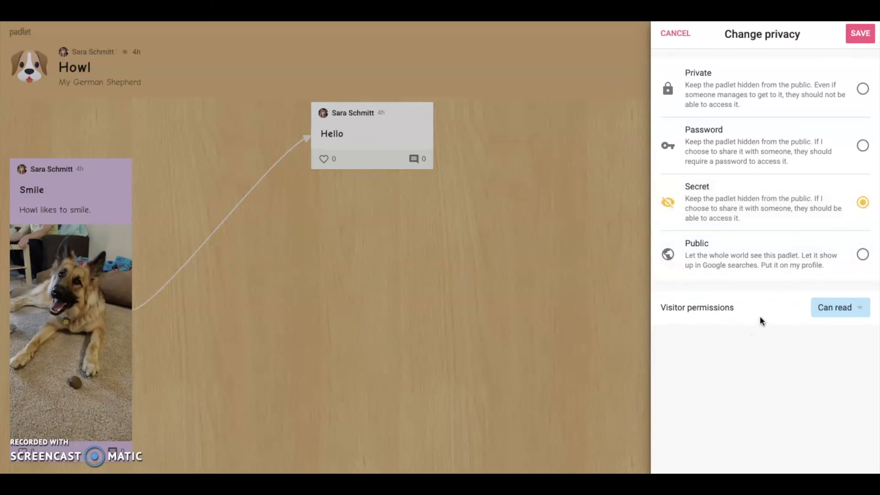
click(832, 309)
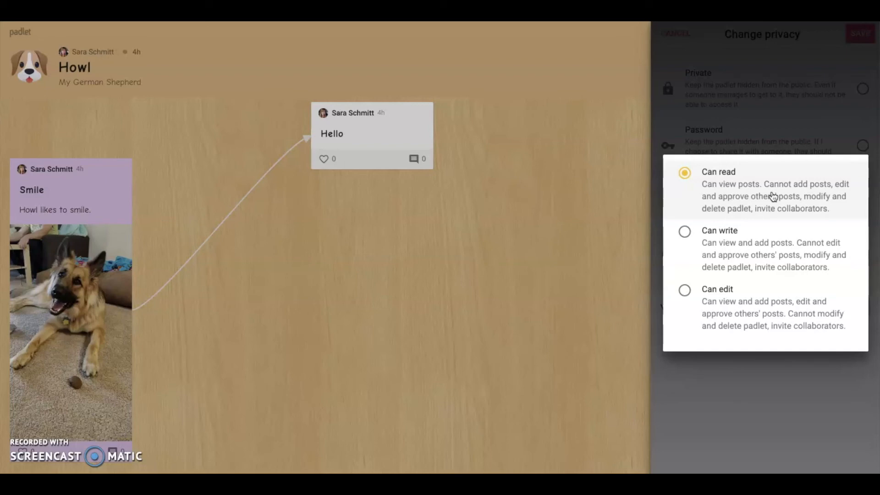
- Keep the padlet Secret with visitor permission Can write, and return to sharing options
click(779, 241)
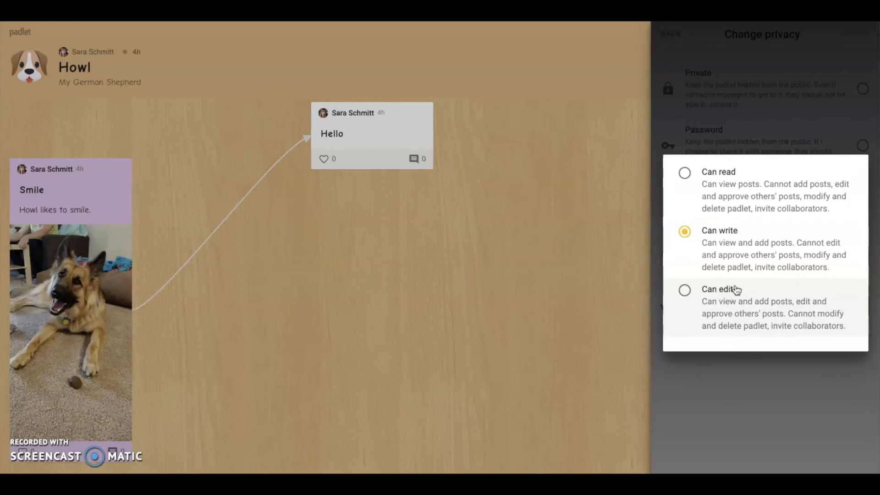
click(708, 374)
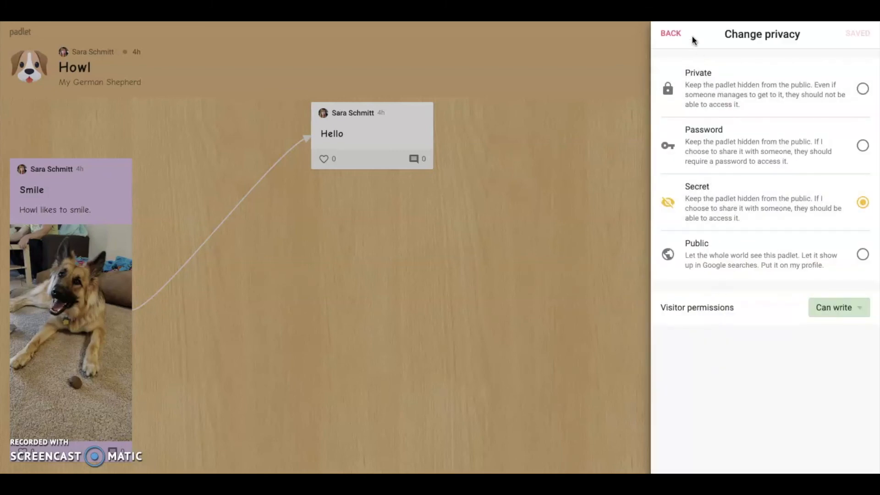
click(671, 33)
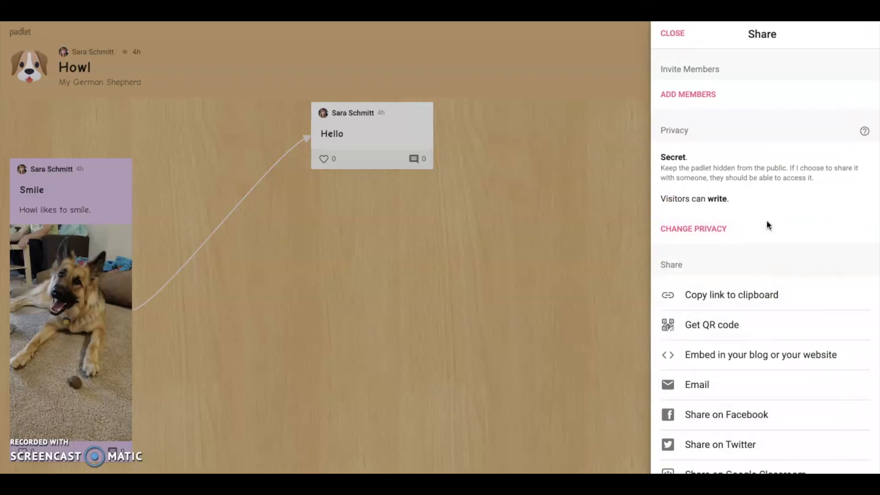
- Add a member by searching their username, give them Can write permission, and save
click(701, 94)
click(743, 118)
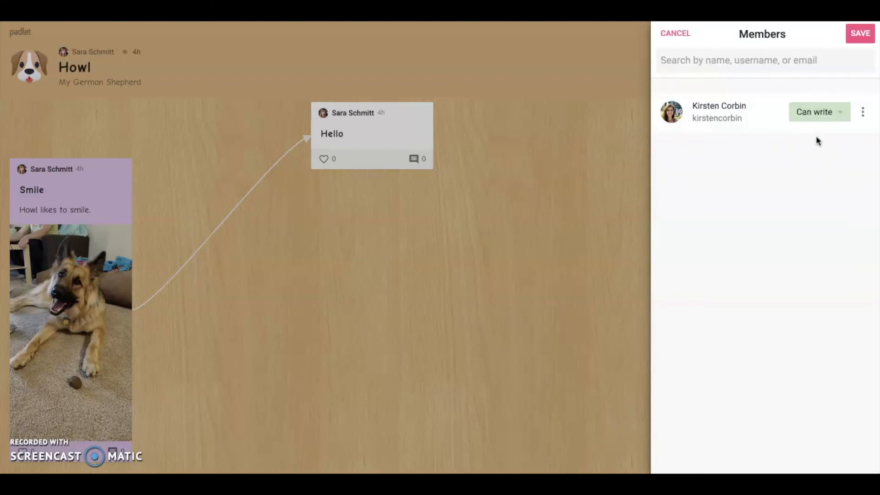
click(831, 118)
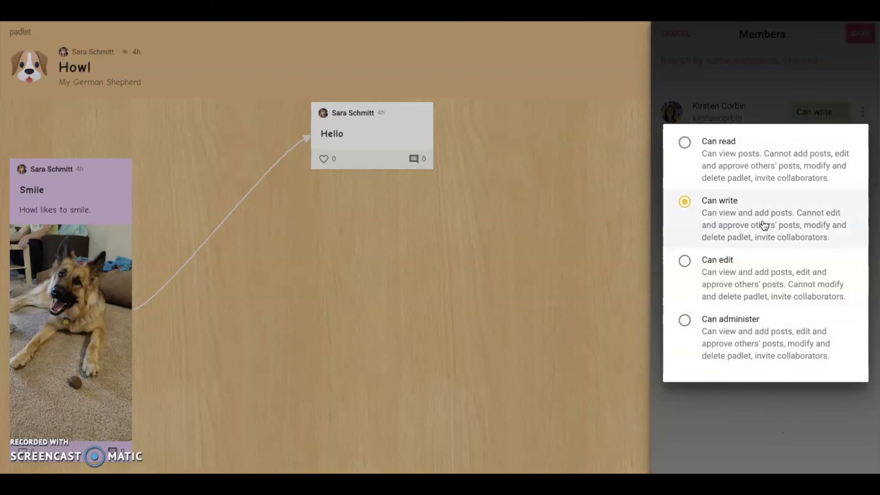
click(789, 56)
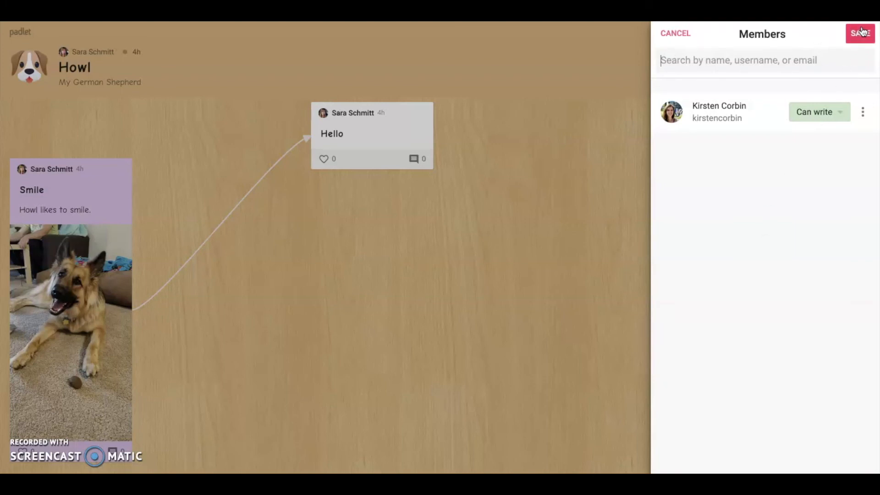
click(676, 33)
scroll(807, 353, up, 2)
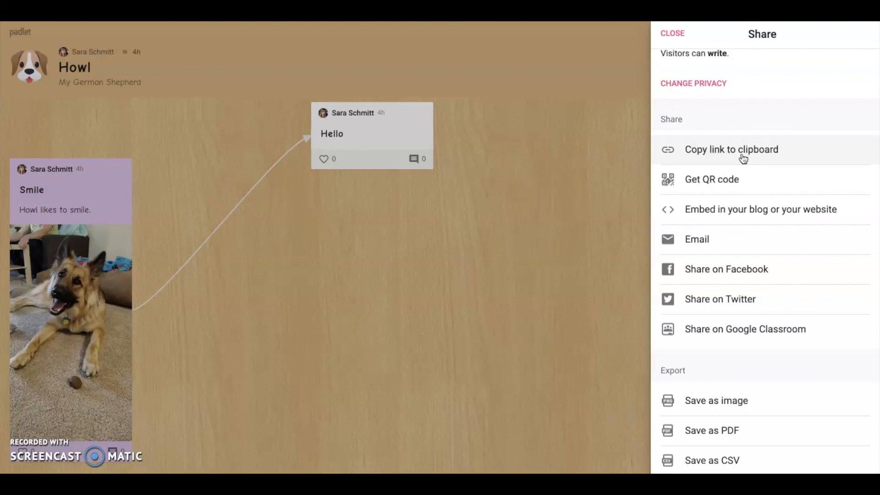
- Review the Share panel's options, close it, then open and close the Modify settings panel
scroll(744, 158, up, 3)
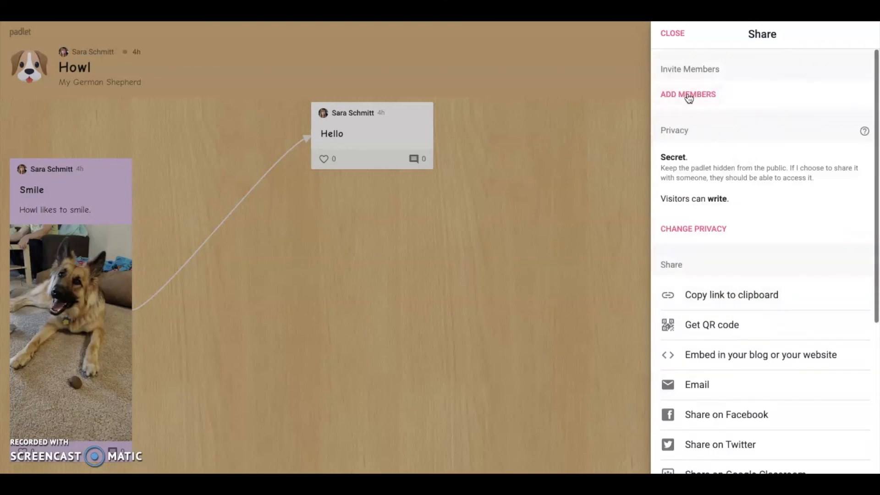
scroll(766, 314, down, 1)
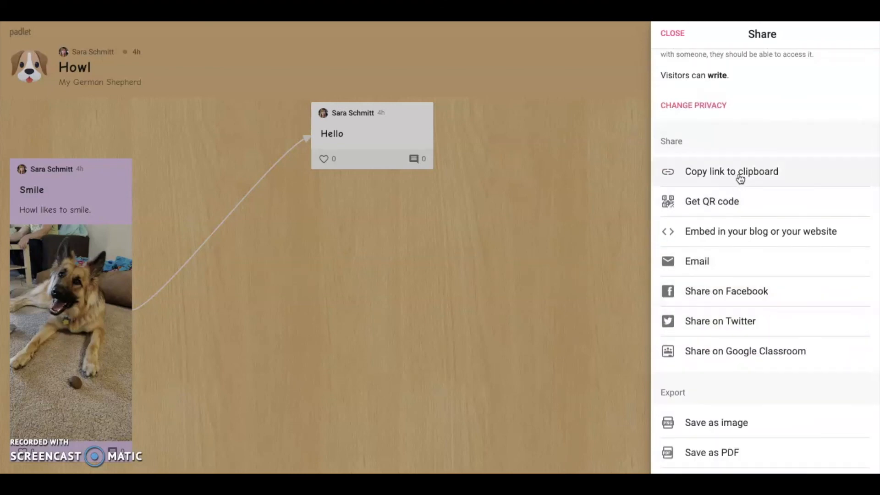
scroll(725, 349, down, 3)
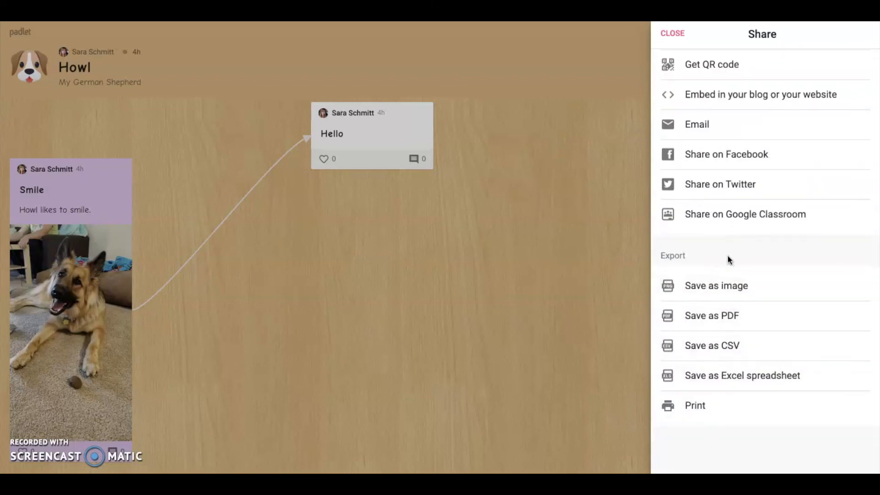
scroll(728, 255, up, 5)
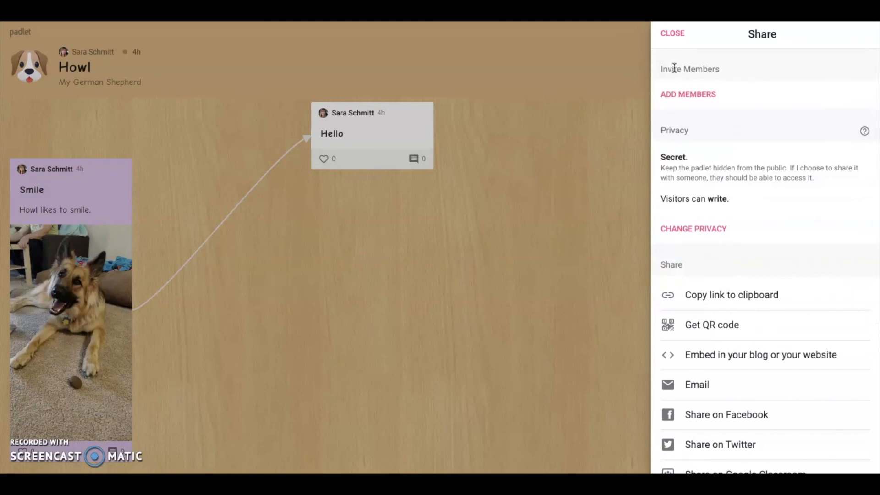
click(672, 34)
click(824, 36)
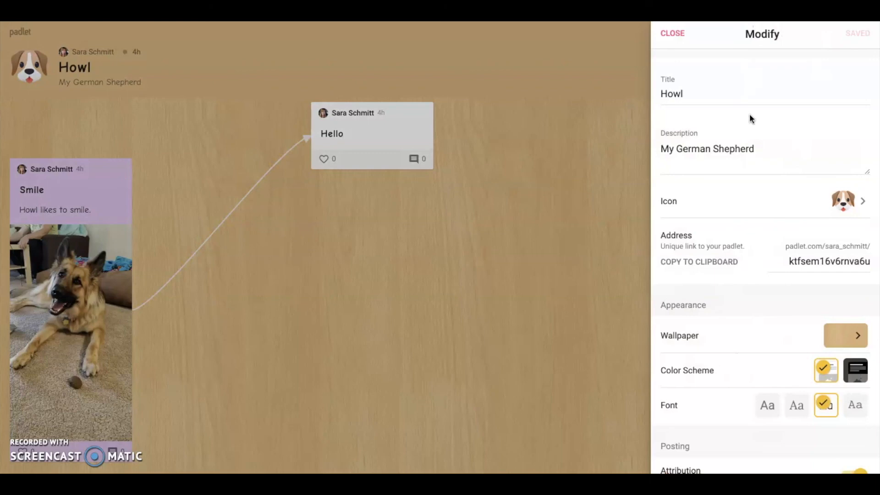
click(678, 37)
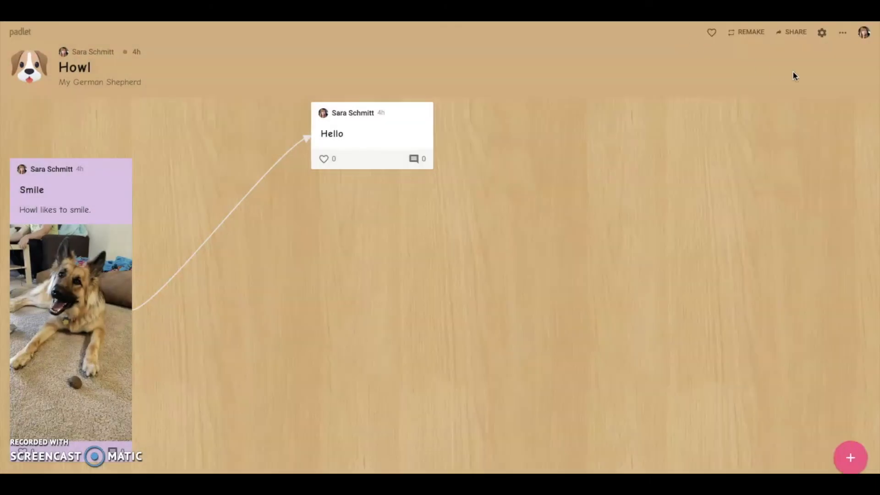
click(844, 34)
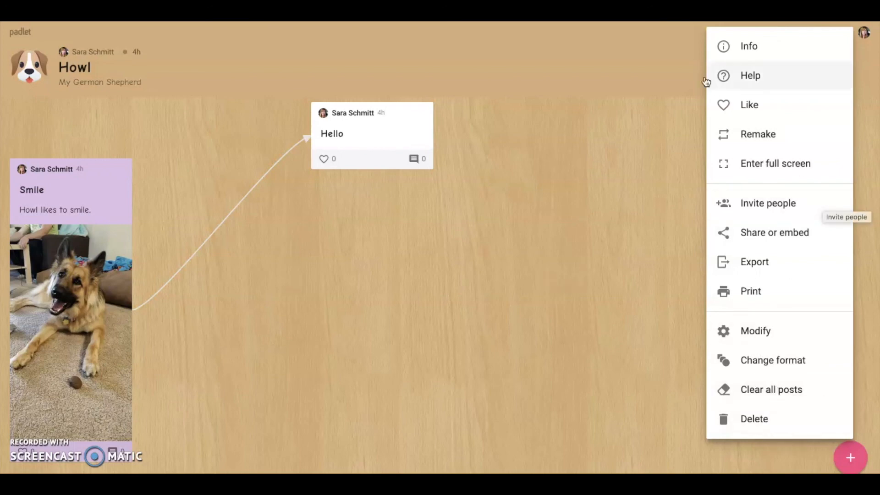
click(661, 57)
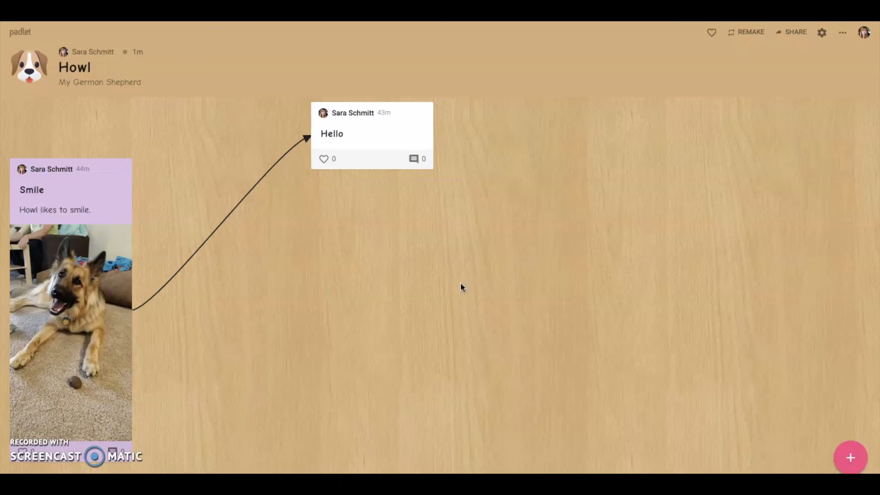
- Return to the home dashboard and open the Gallery of example padlets
click(25, 35)
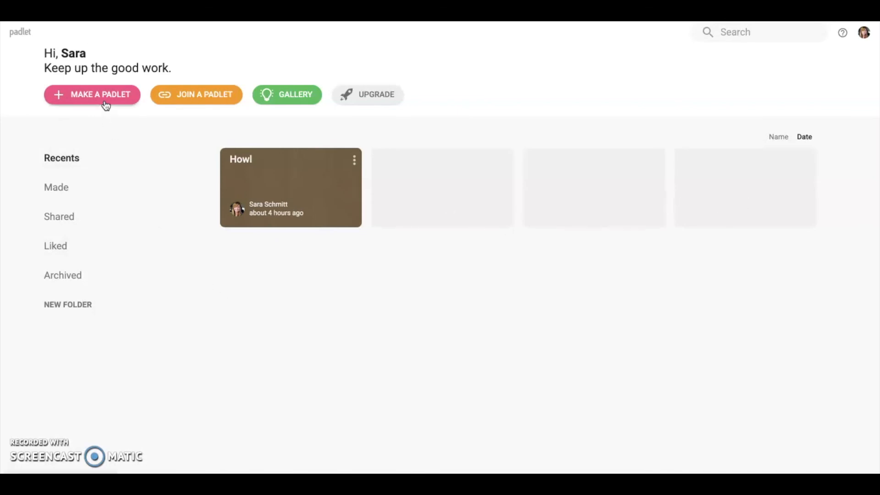
click(292, 104)
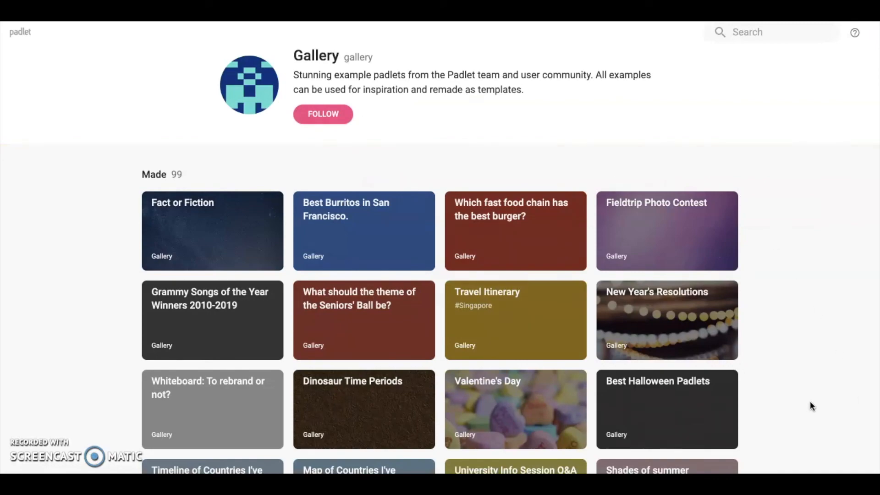
scroll(811, 403, down, 10)
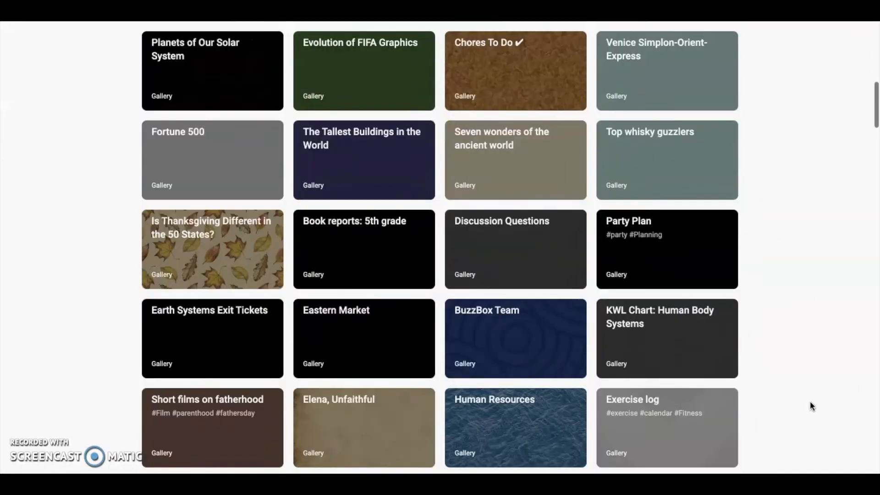
scroll(811, 402, up, 13)
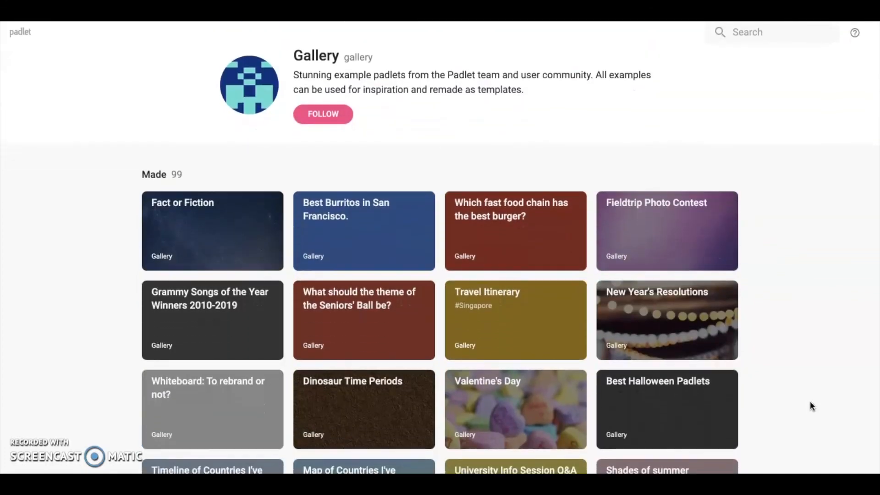
scroll(835, 400, down, 10)
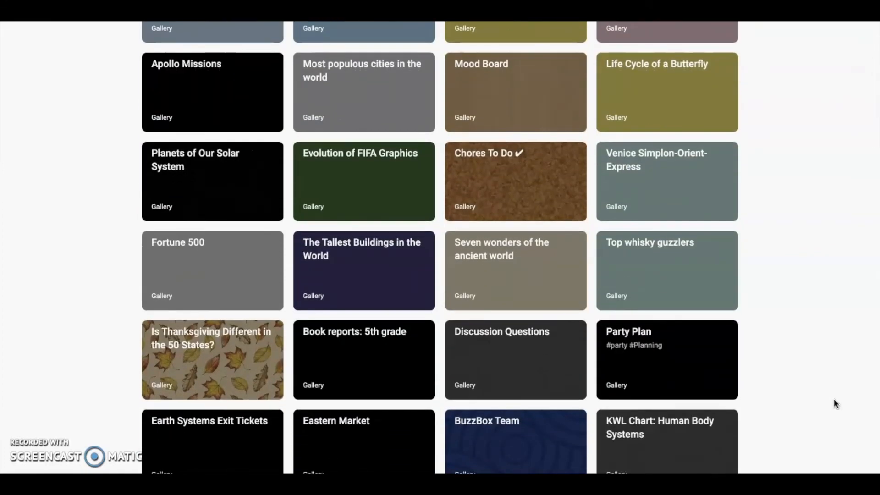
scroll(834, 401, up, 10)
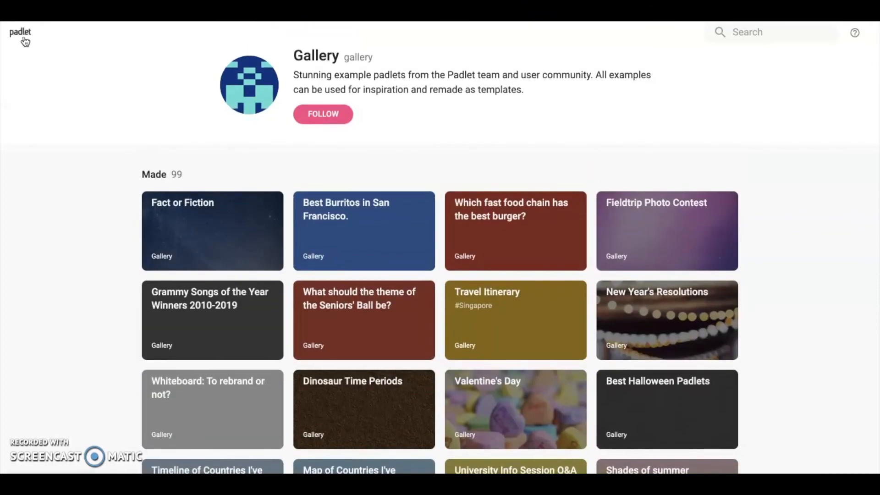
click(25, 42)
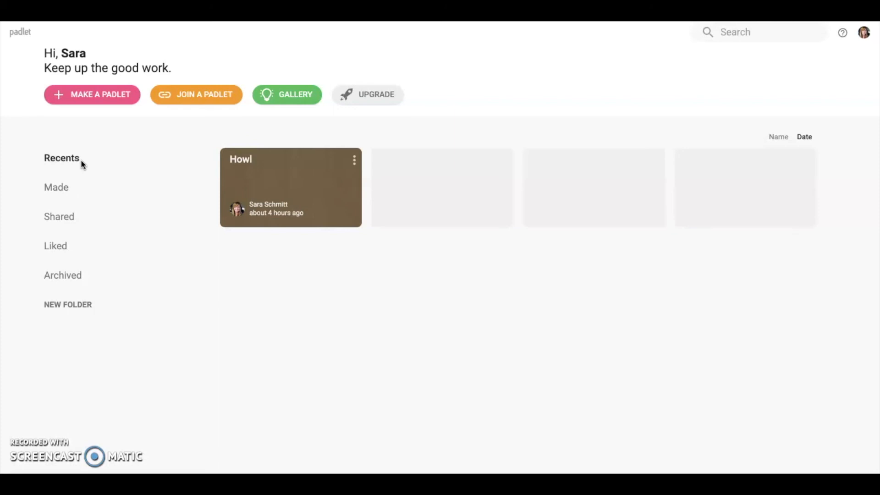
- Browse the Made, Shared and Liked lists, ending on the empty Archived section
click(57, 190)
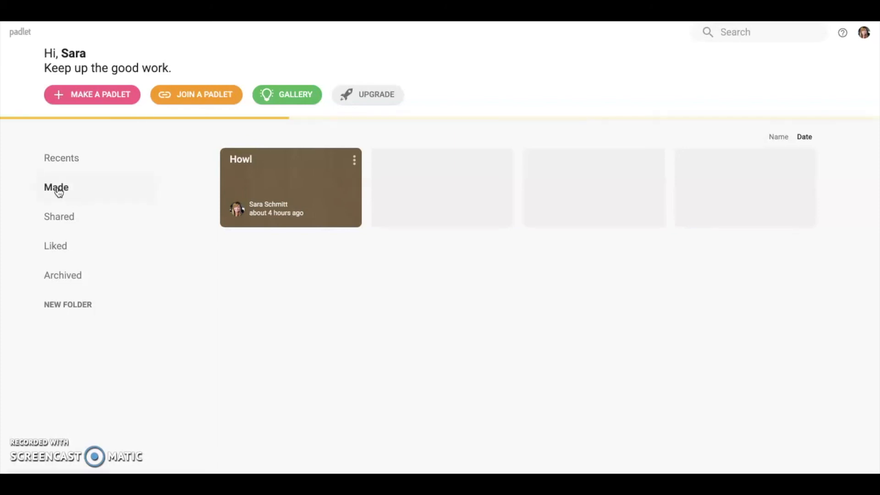
click(64, 224)
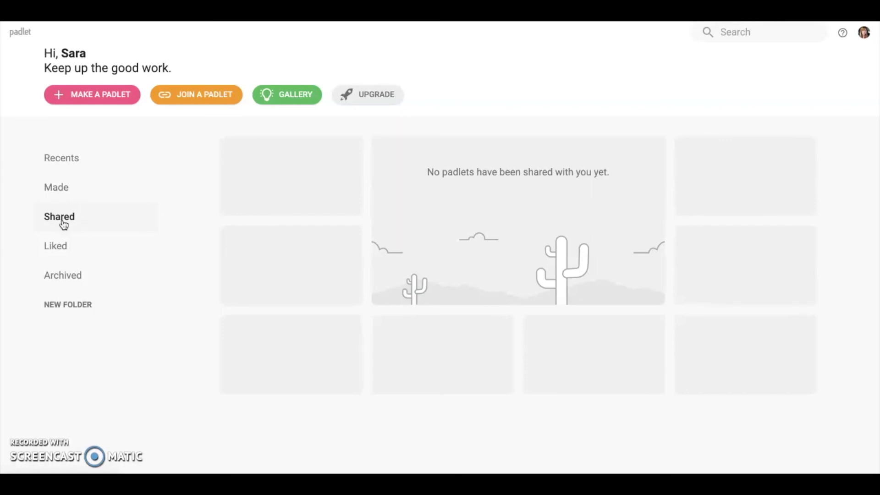
click(73, 246)
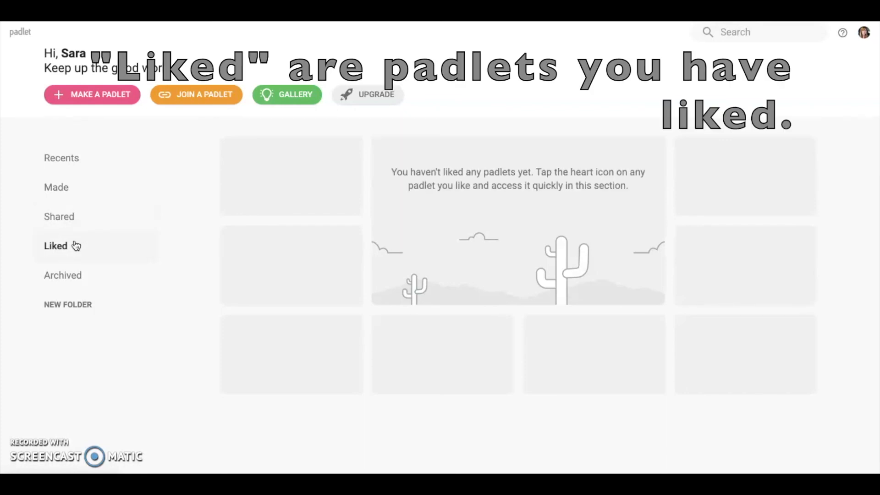
click(80, 275)
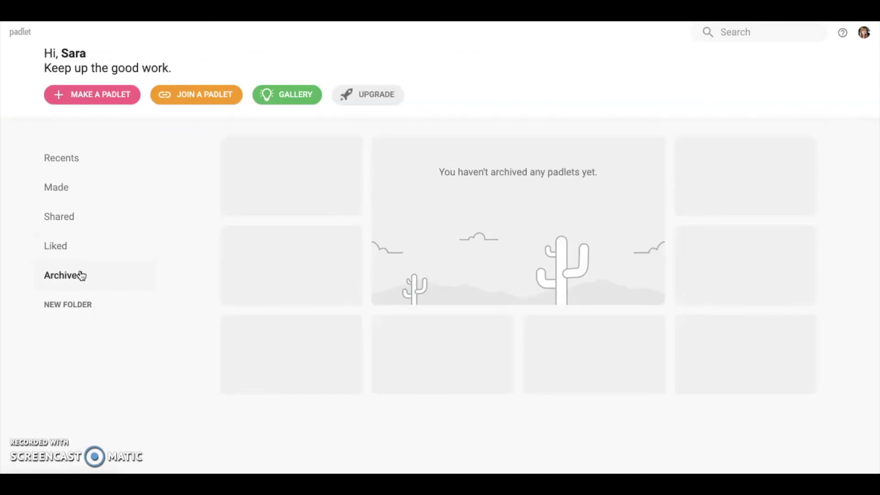